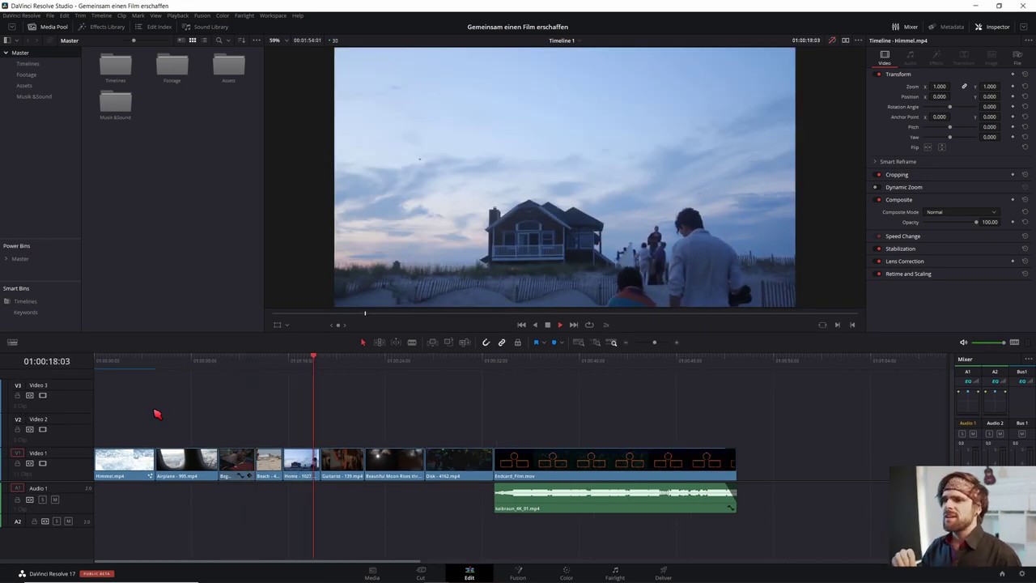
# Step: Scrub through the opening cloud and airplane clips, then play from around 01:00:19
pyautogui.press('space')
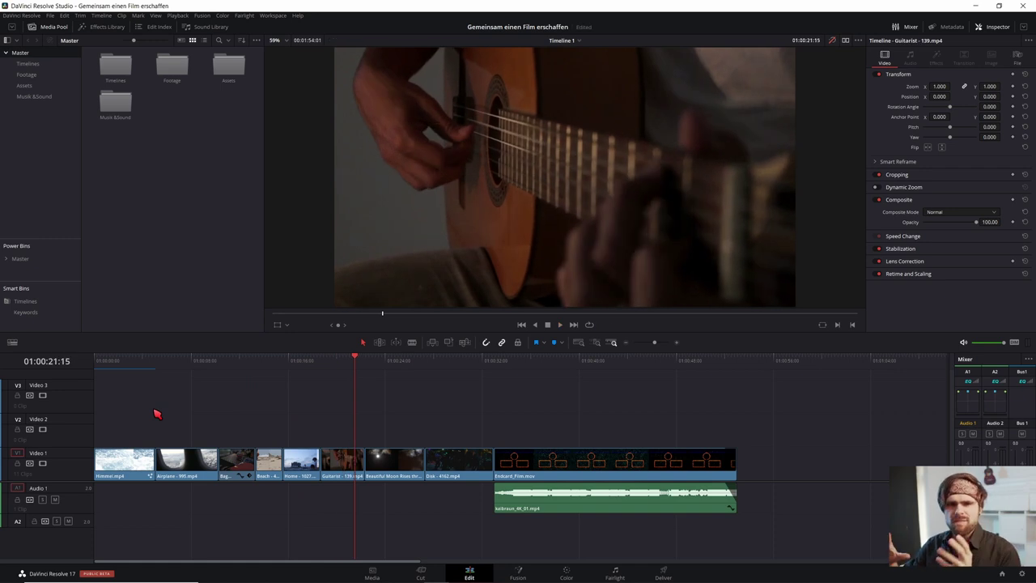
pyautogui.moveTo(110, 377)
pyautogui.mouseDown()
pyautogui.moveTo(220, 410)
pyautogui.moveTo(265, 437)
pyautogui.moveTo(347, 428)
pyautogui.mouseUp()
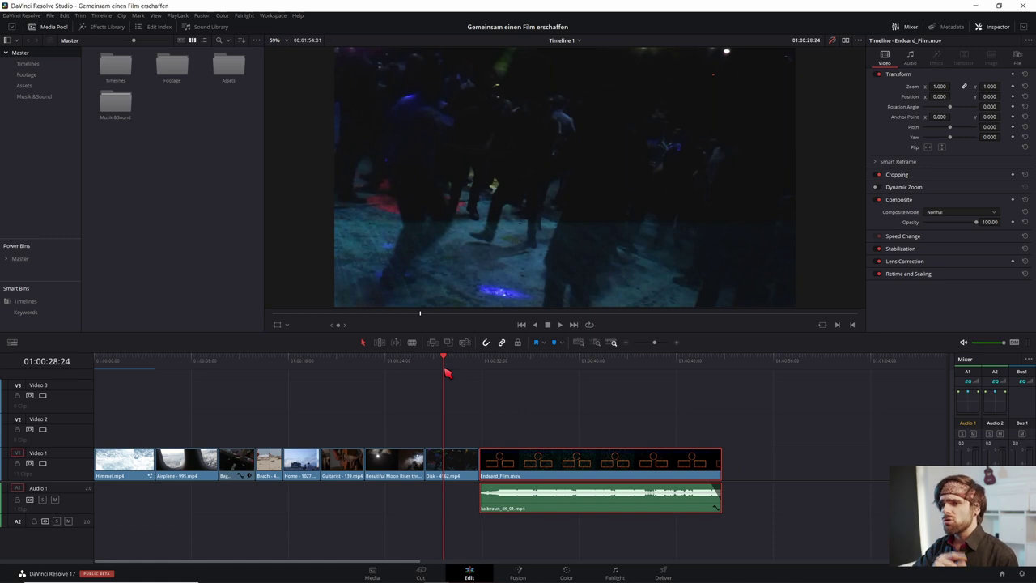
pyautogui.click(387, 370)
pyautogui.press('space')
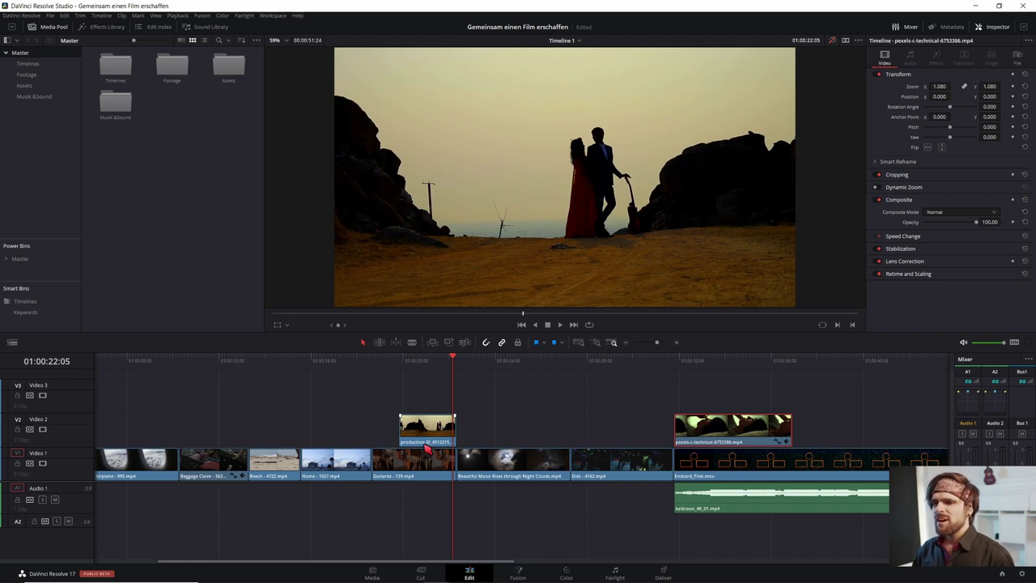
# Step: Move the production ID clip between Beach and Home on V1 and ripple-delete the gap
pyautogui.moveTo(427, 447); pyautogui.dragTo(327, 457)
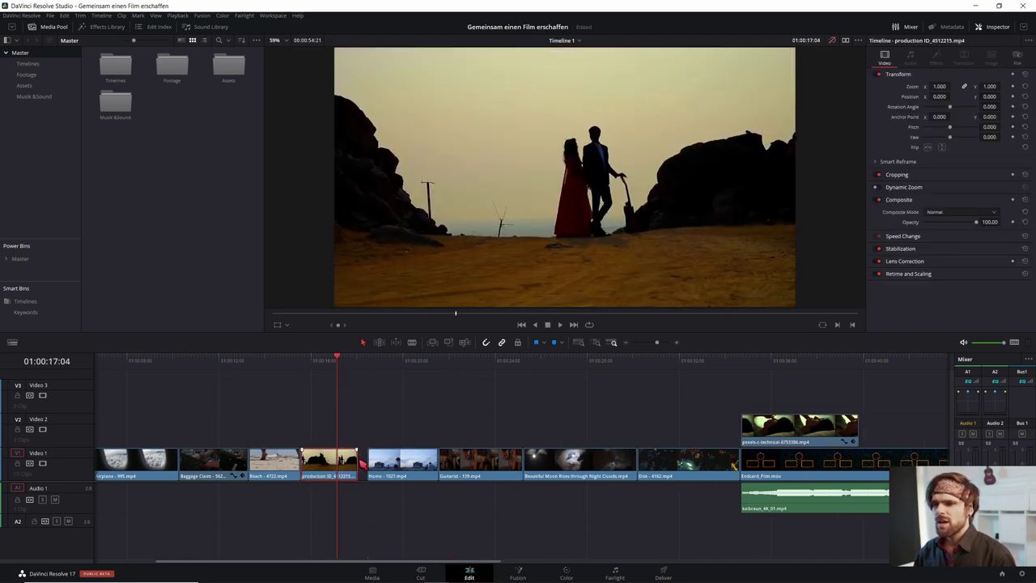
pyautogui.click(364, 467)
pyautogui.press('Delete')
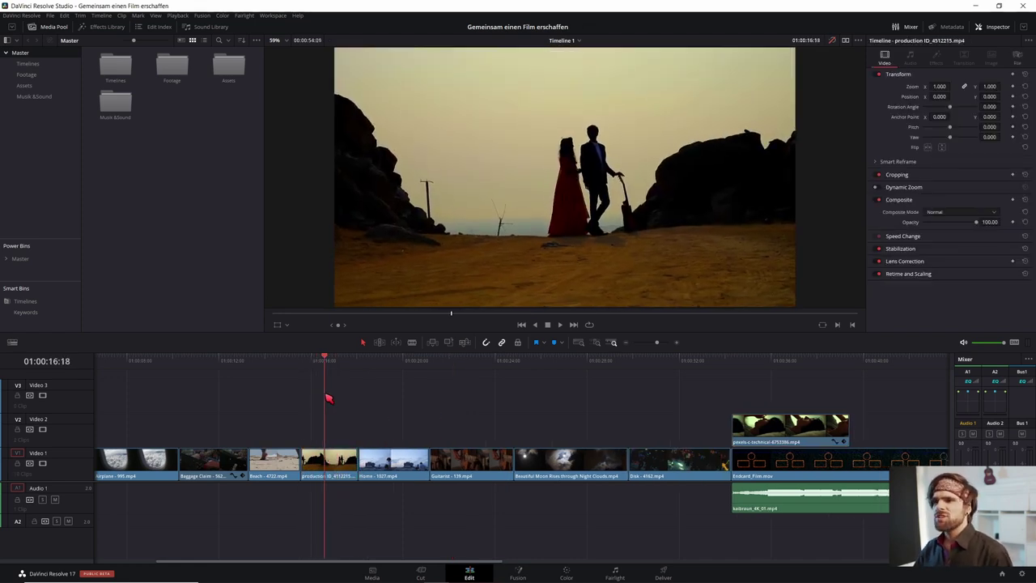
# Step: Review the guitarist, moon and disco clips through to the last frames of the pexels clip
pyautogui.click(463, 395)
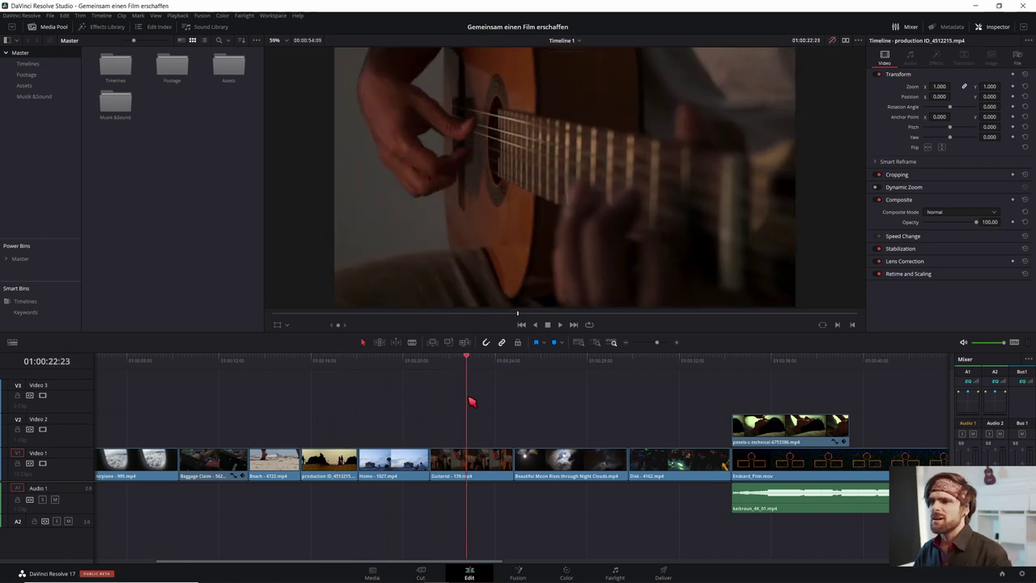
pyautogui.click(516, 399)
pyautogui.moveTo(520, 402); pyautogui.dragTo(661, 434)
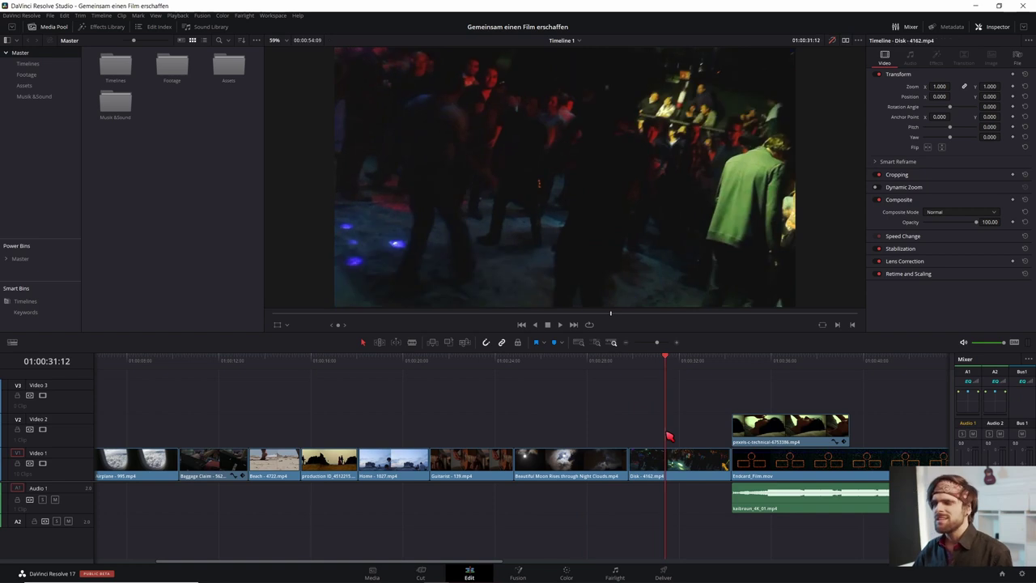
pyautogui.press('Down')
pyautogui.press('Down')
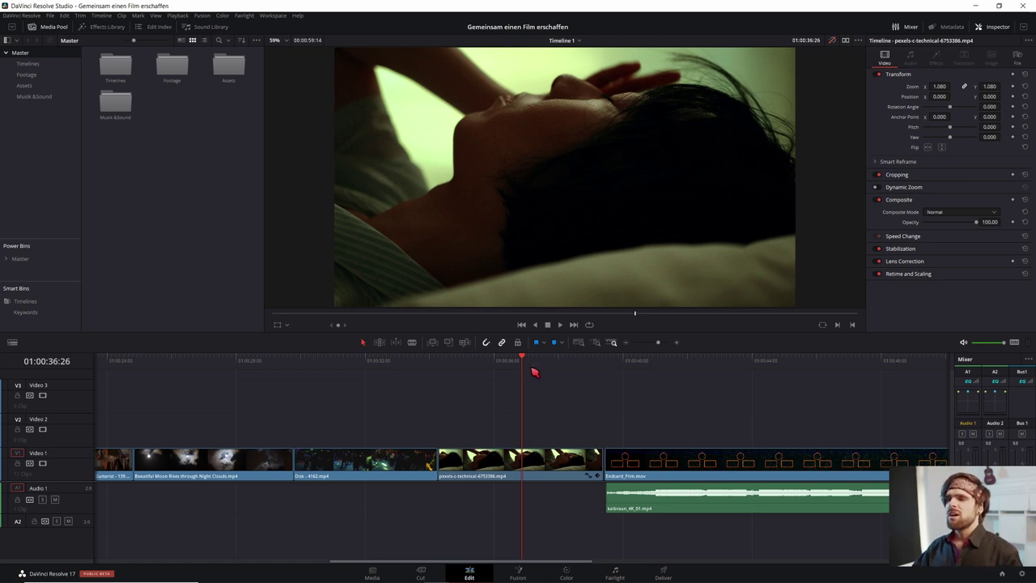
pyautogui.moveTo(534, 372); pyautogui.dragTo(603, 373)
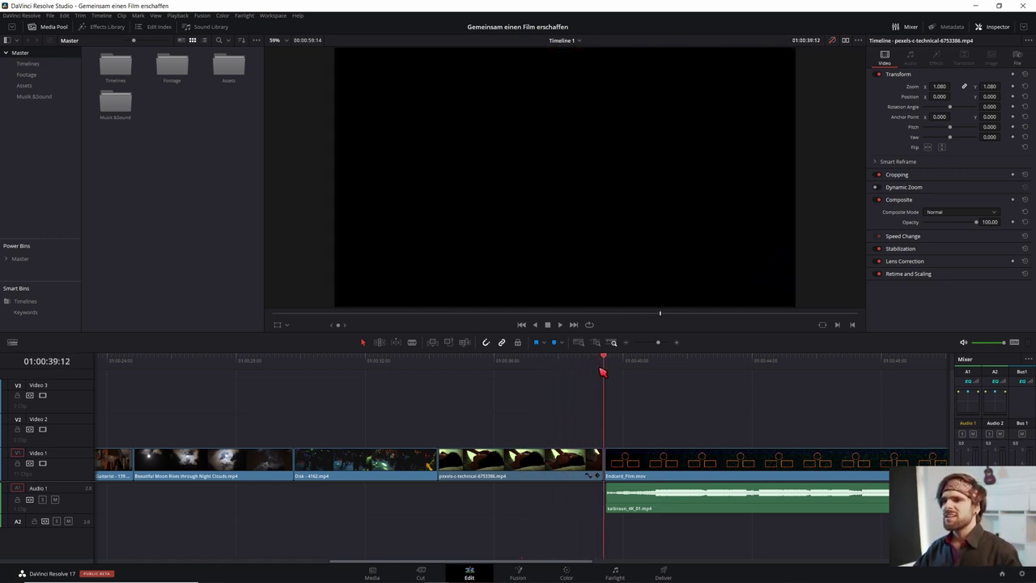
pyautogui.click(579, 369)
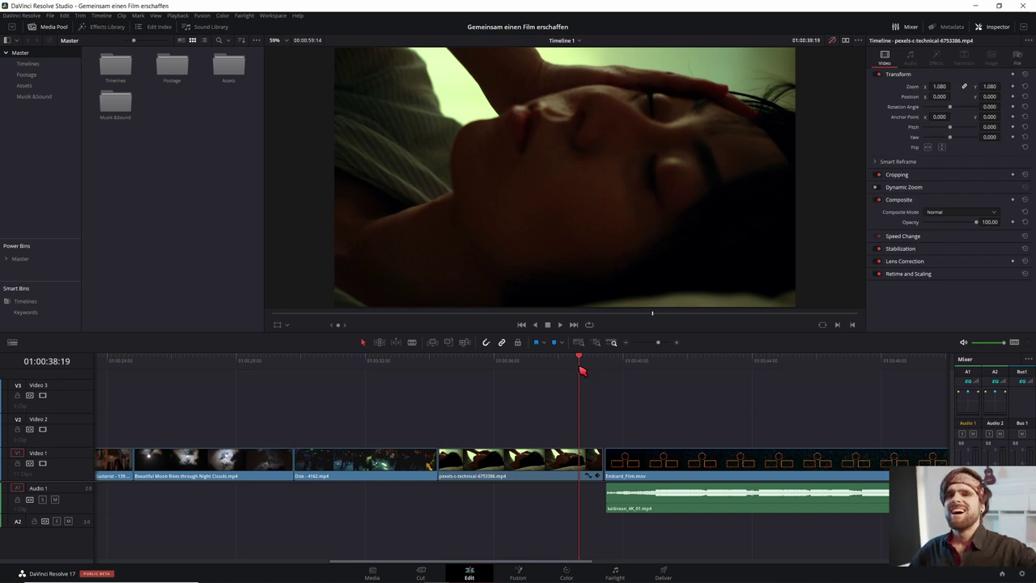
pyautogui.scroll(-2, 520, 429)
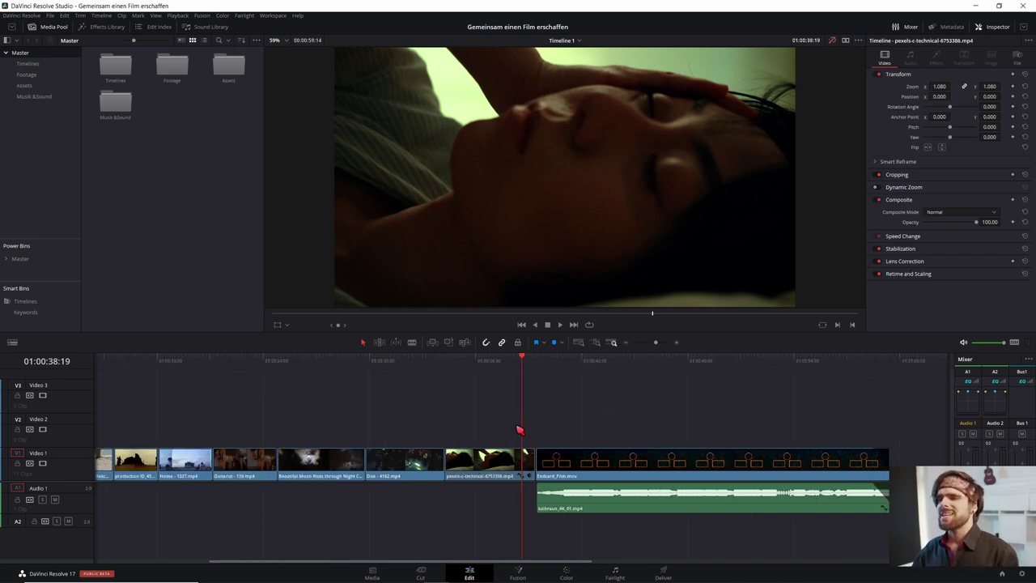
pyautogui.scroll(-3, 364, 443)
pyautogui.scroll(4, 283, 443)
pyautogui.scroll(1, 359, 429)
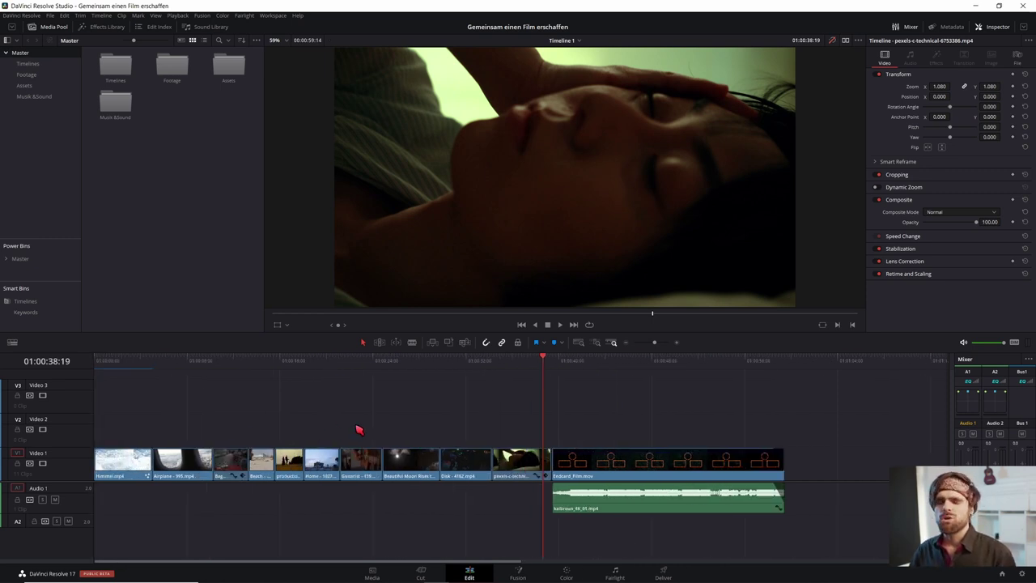
pyautogui.moveTo(182, 368); pyautogui.dragTo(173, 369)
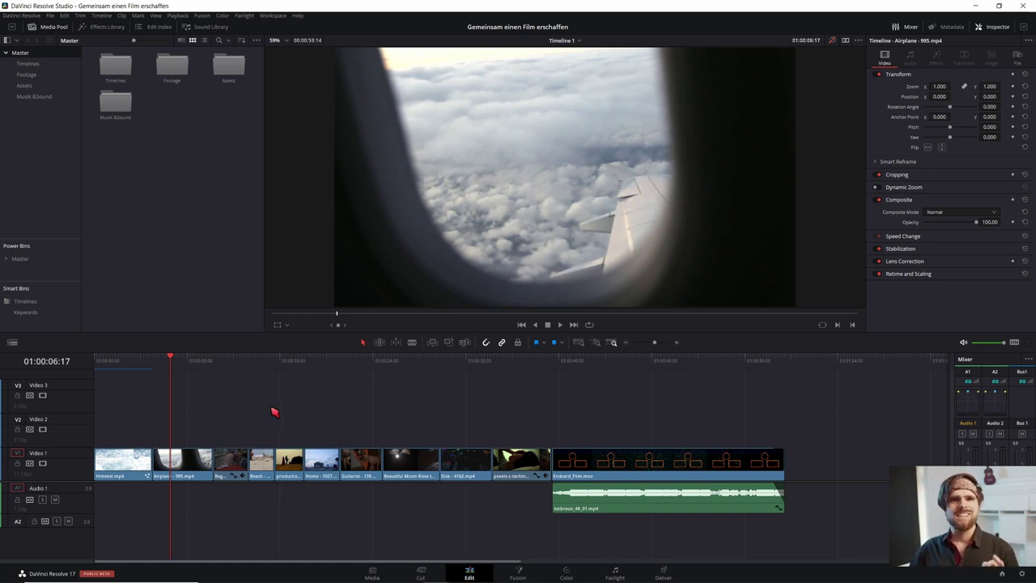
pyautogui.moveTo(141, 372); pyautogui.dragTo(86, 370)
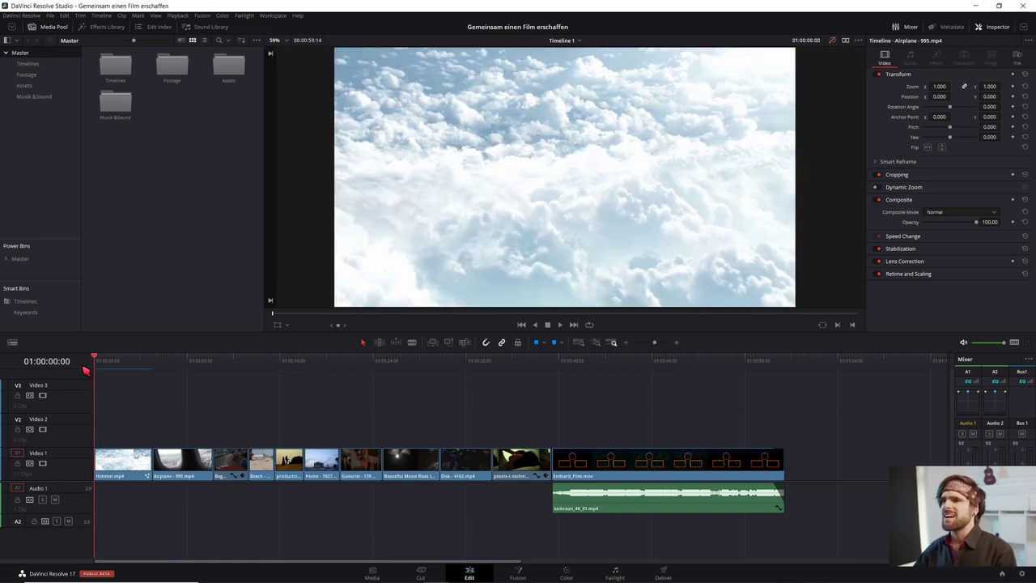
pyautogui.press('space')
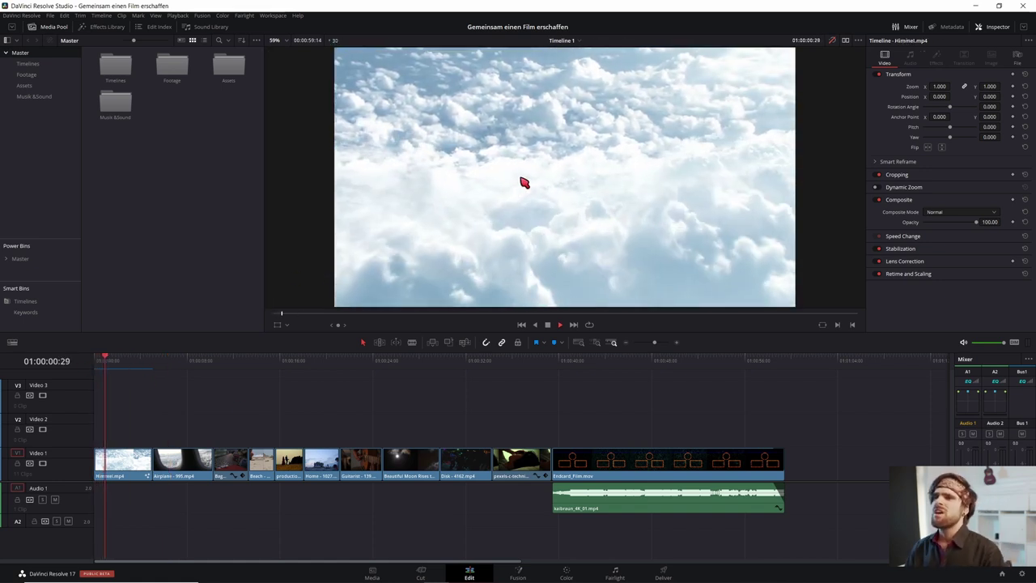
pyautogui.press('space')
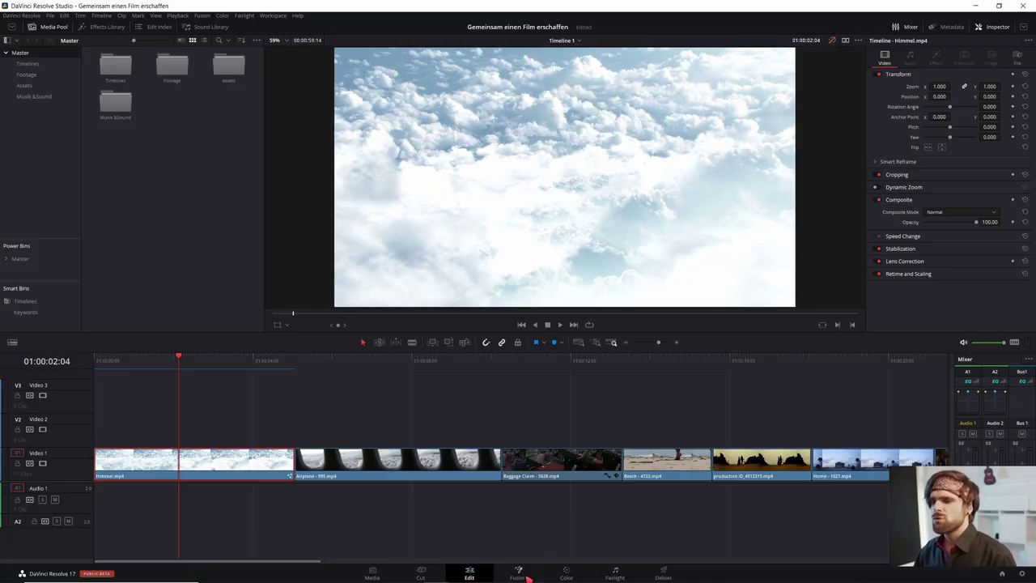
# Step: Open the clouds clip in Fusion, scrub it to frame 57, and deselect MediaOut1
pyautogui.click(524, 577)
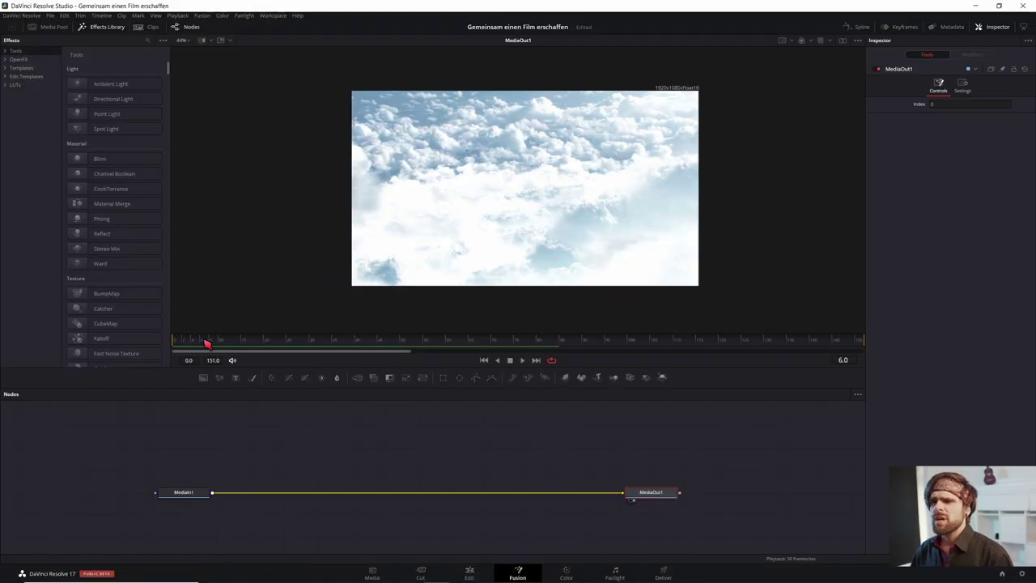
pyautogui.moveTo(207, 343); pyautogui.dragTo(152, 346)
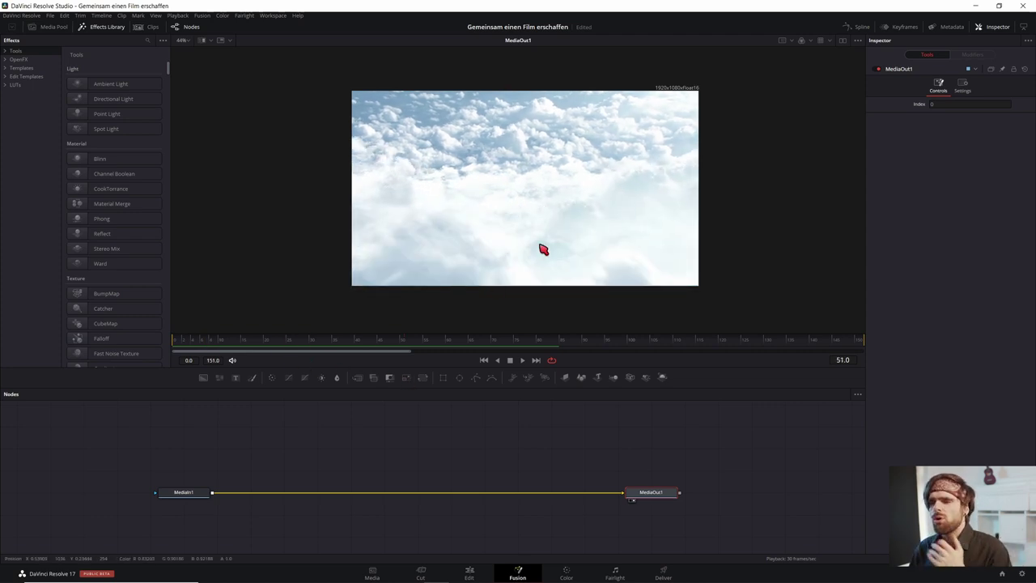
pyautogui.moveTo(271, 343); pyautogui.dragTo(158, 353)
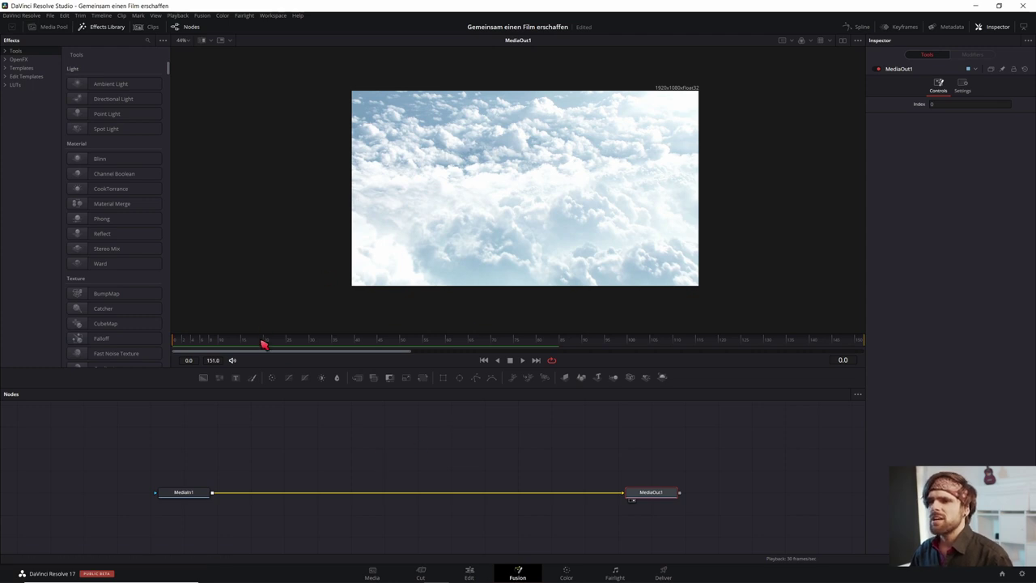
pyautogui.moveTo(263, 344); pyautogui.dragTo(437, 358)
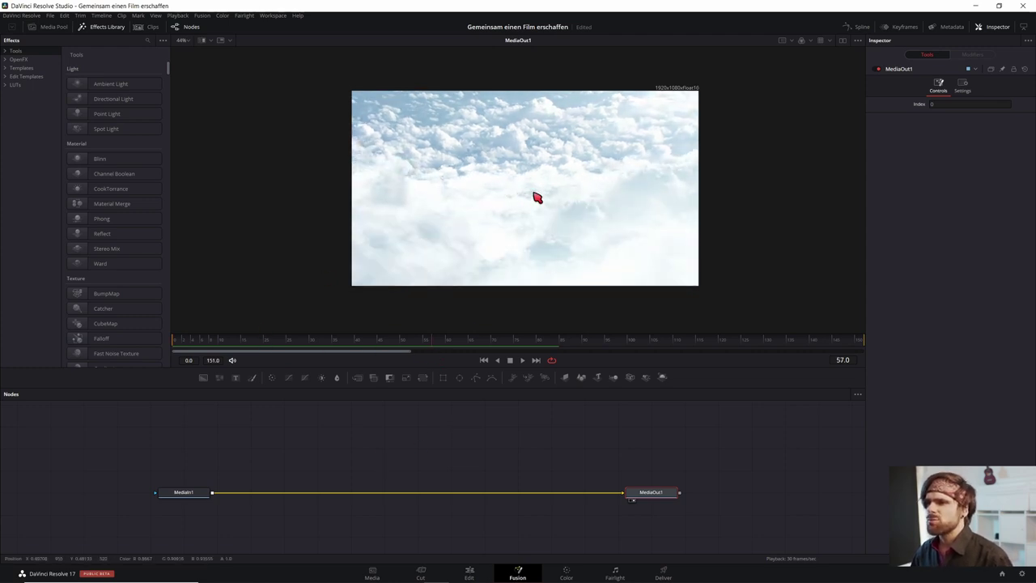
pyautogui.click(352, 451)
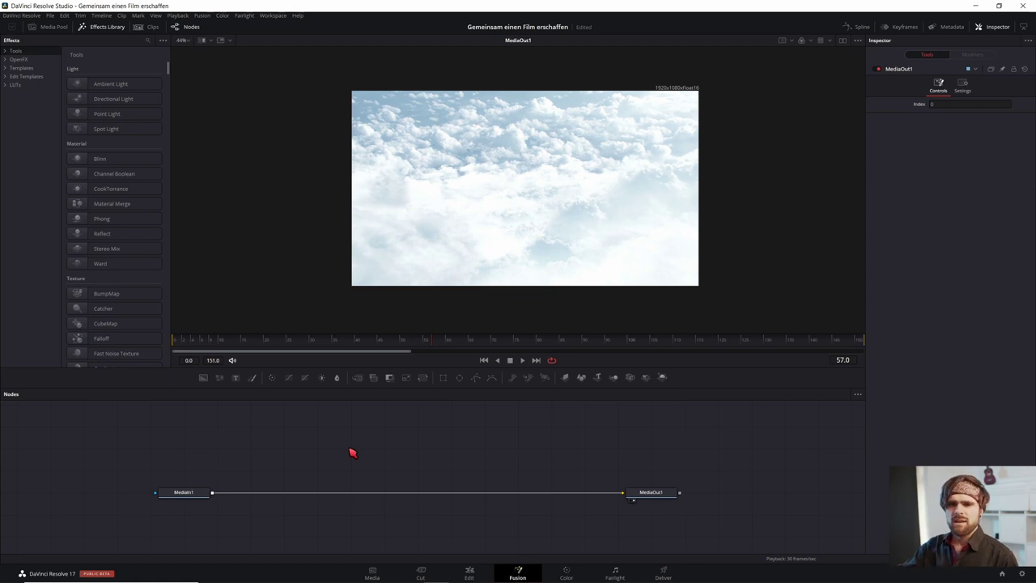
# Step: Add a Tracker node and connect MediaIn1's output to Tracker1
pyautogui.hotkey('shift', 'space')
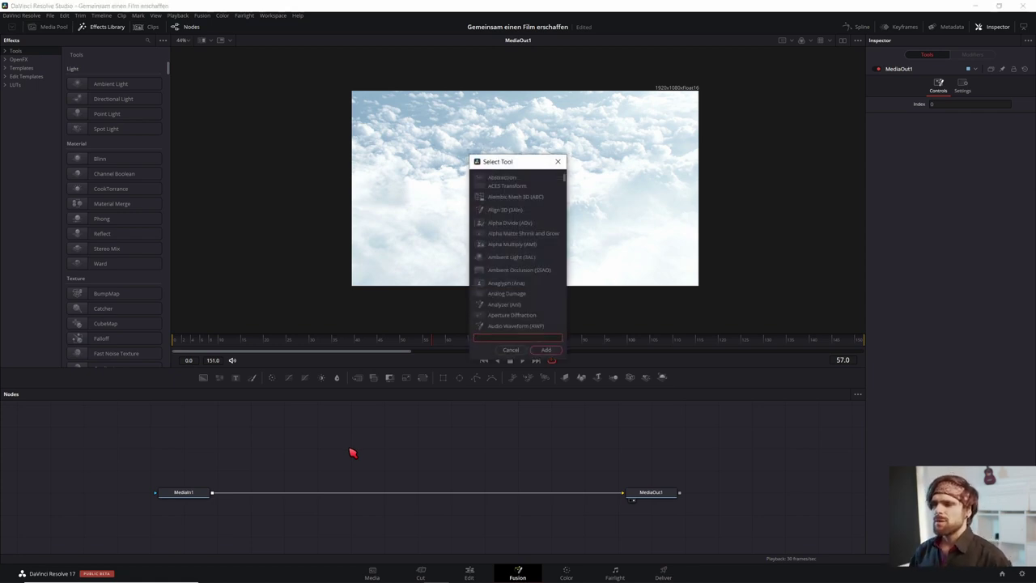
pyautogui.write('track')
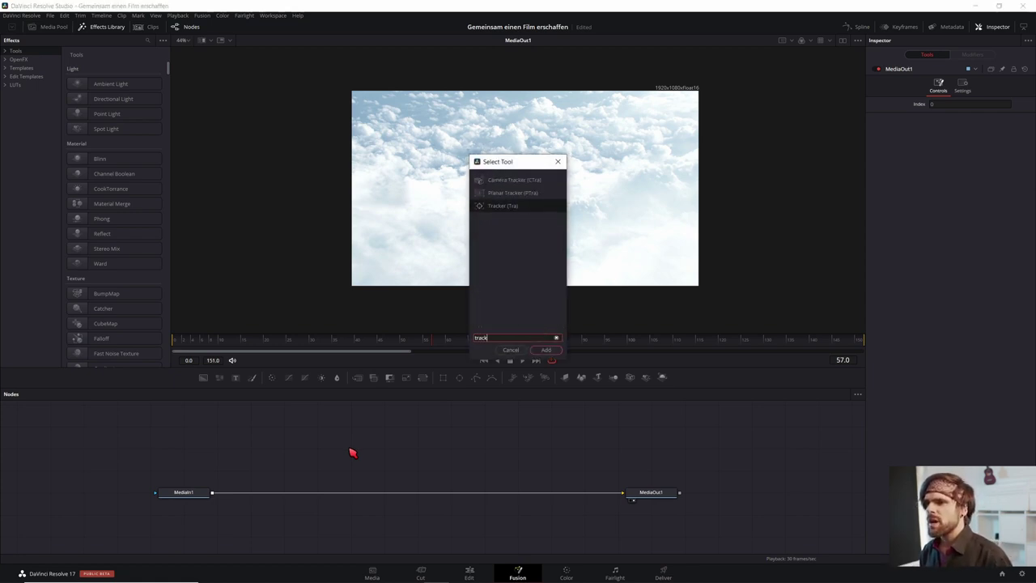
pyautogui.press('Return')
pyautogui.moveTo(217, 496); pyautogui.dragTo(294, 474)
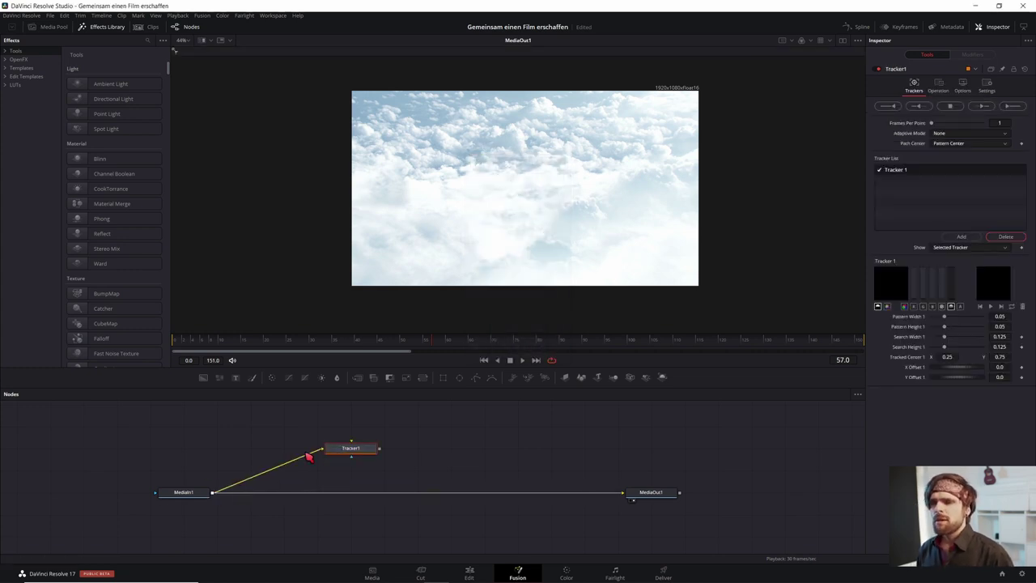
# Step: Insert a Brightness/Contrast node between MediaIn1 and Tracker1 with Lift at -1.0
pyautogui.hotkey('shift', 'space')
pyautogui.write('bri')
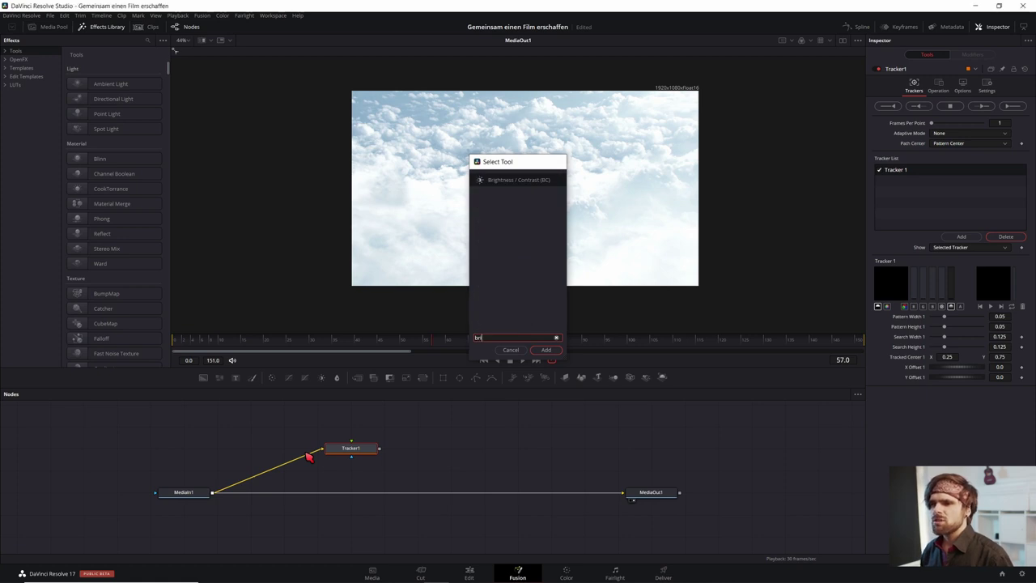
pyautogui.press('Return')
pyautogui.moveTo(429, 446); pyautogui.dragTo(285, 471)
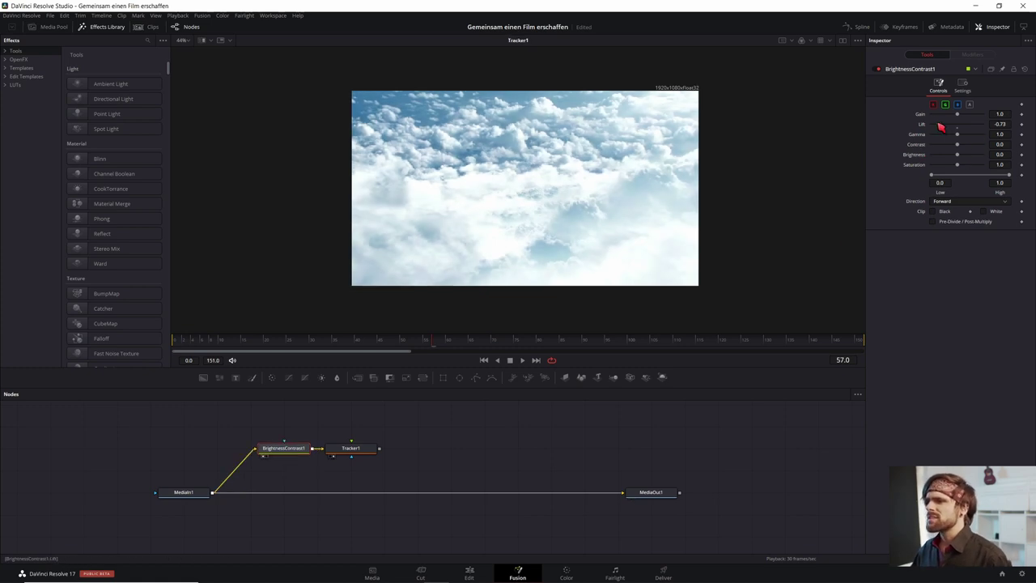
pyautogui.moveTo(937, 126); pyautogui.dragTo(927, 125)
pyautogui.scroll(5, 521, 208)
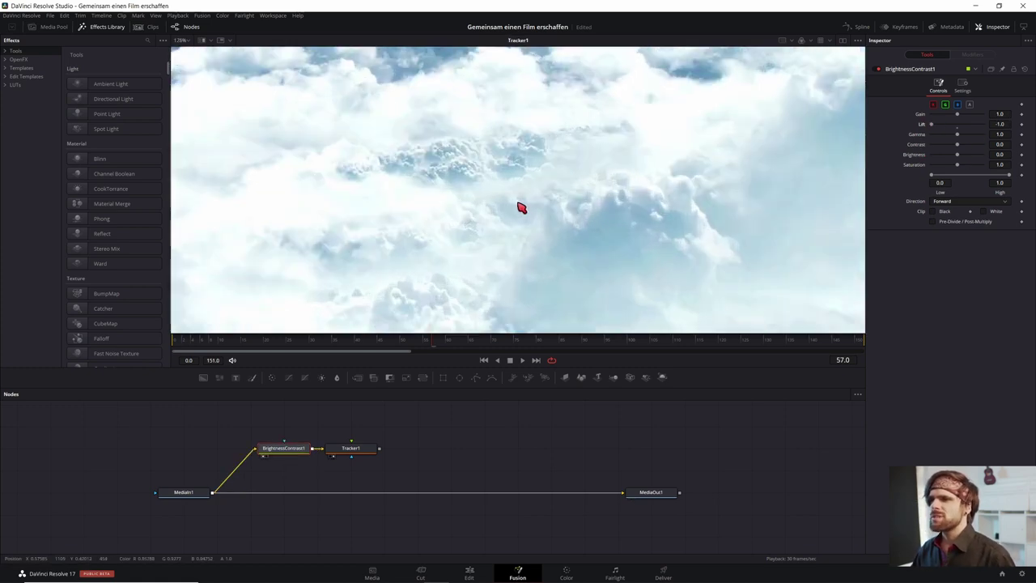
pyautogui.scroll(-3, 598, 195)
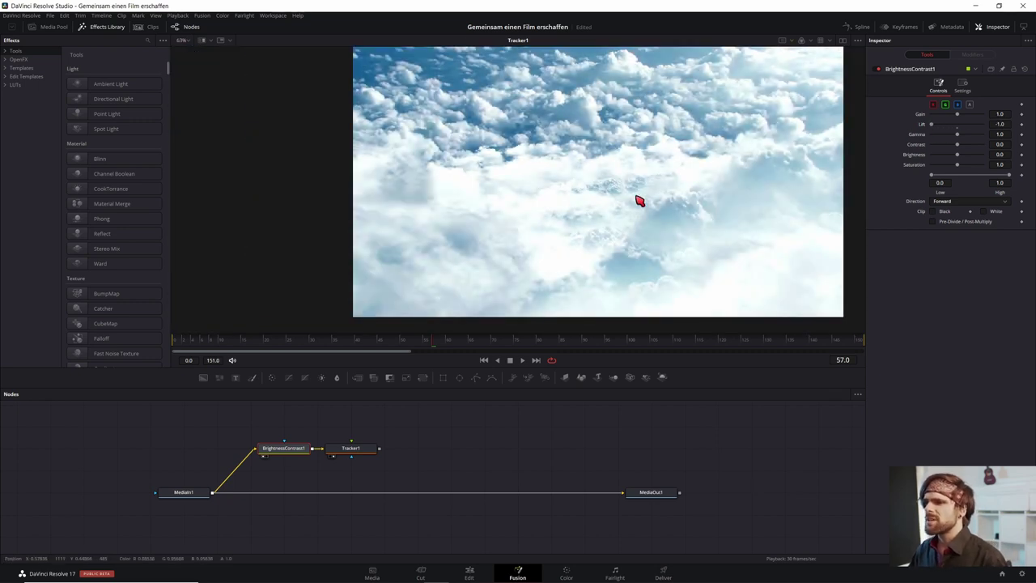
pyautogui.scroll(4, 627, 202)
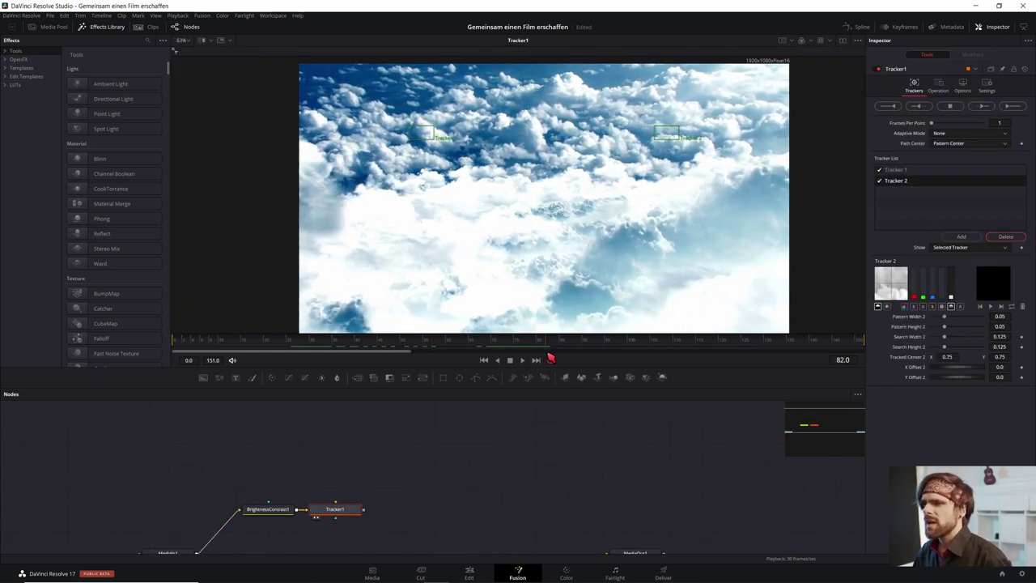
# Step: Place Tracker 1 and a second tracker on two distinct cloud details
pyautogui.click(414, 130)
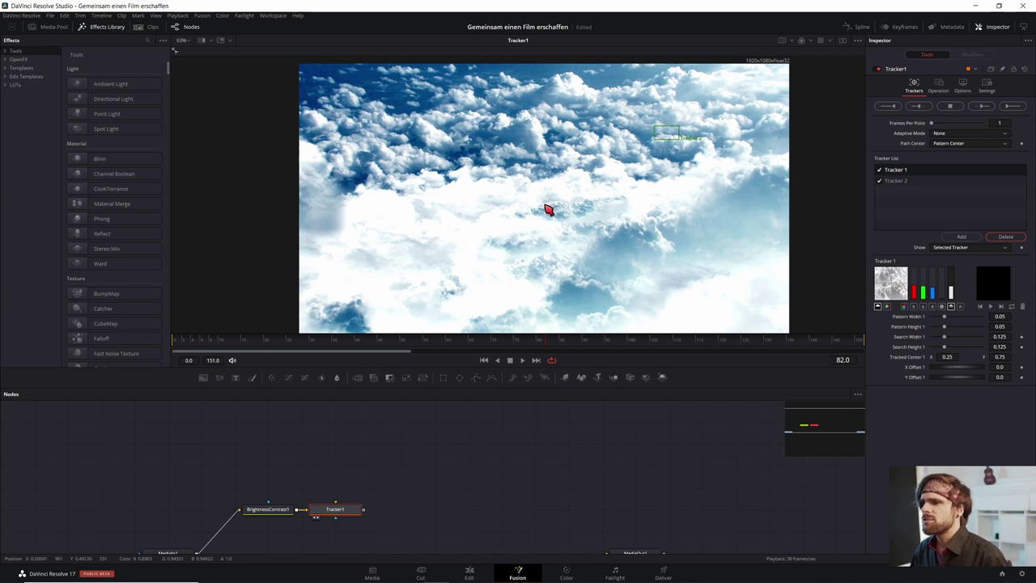
pyautogui.scroll(4, 554, 211)
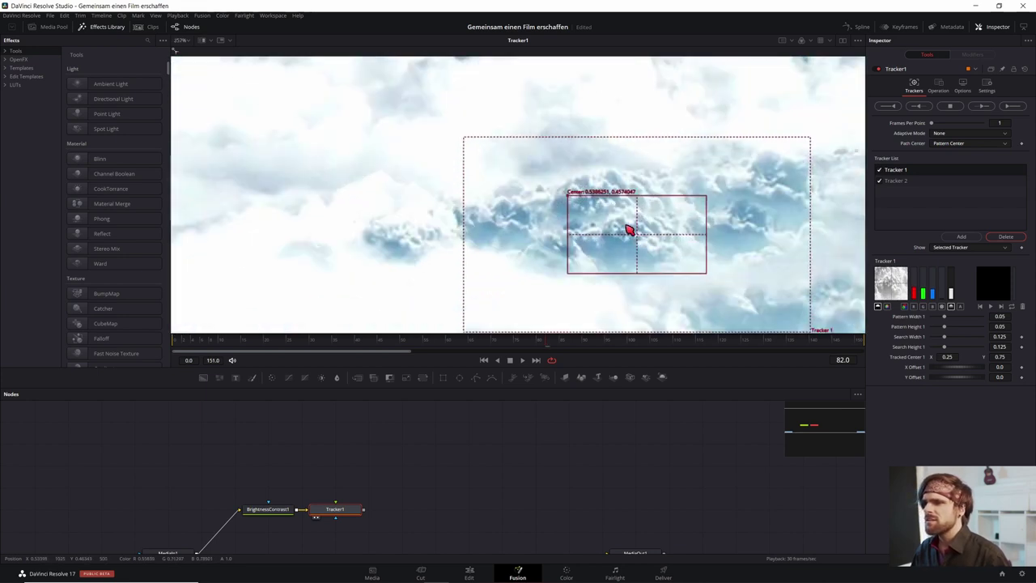
pyautogui.moveTo(529, 193)
pyautogui.mouseDown()
pyautogui.moveTo(524, 184)
pyautogui.moveTo(557, 196)
pyautogui.mouseUp()
pyautogui.moveTo(593, 174); pyautogui.dragTo(596, 178)
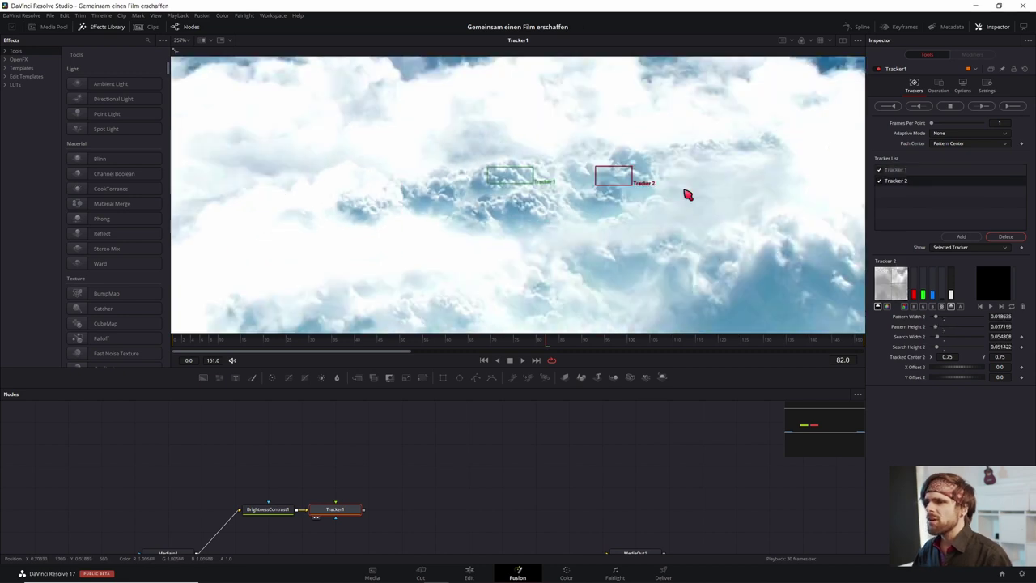
# Step: Track both points backward and forward through the clip, then return to frame 0
pyautogui.click(923, 107)
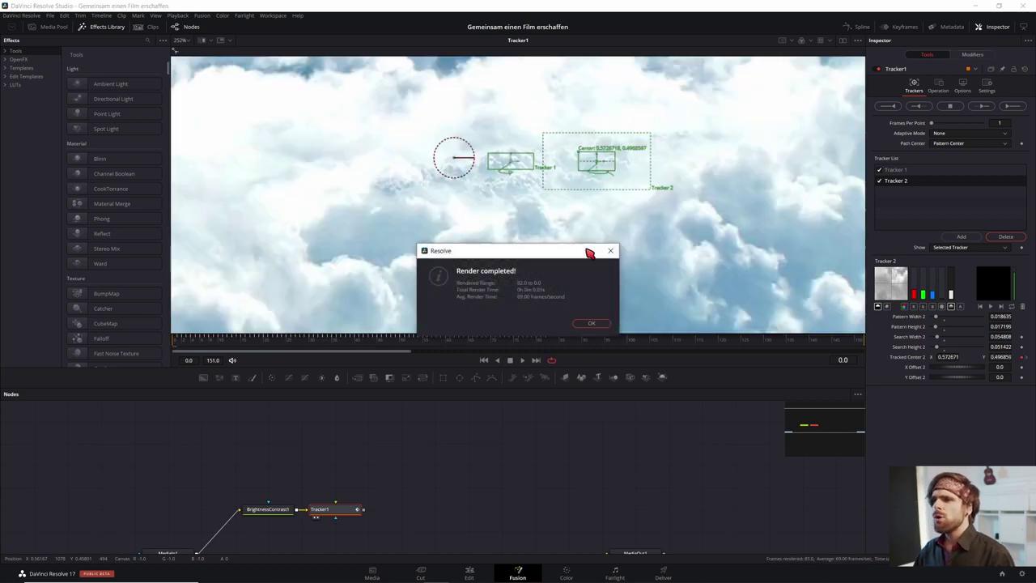
pyautogui.click(596, 324)
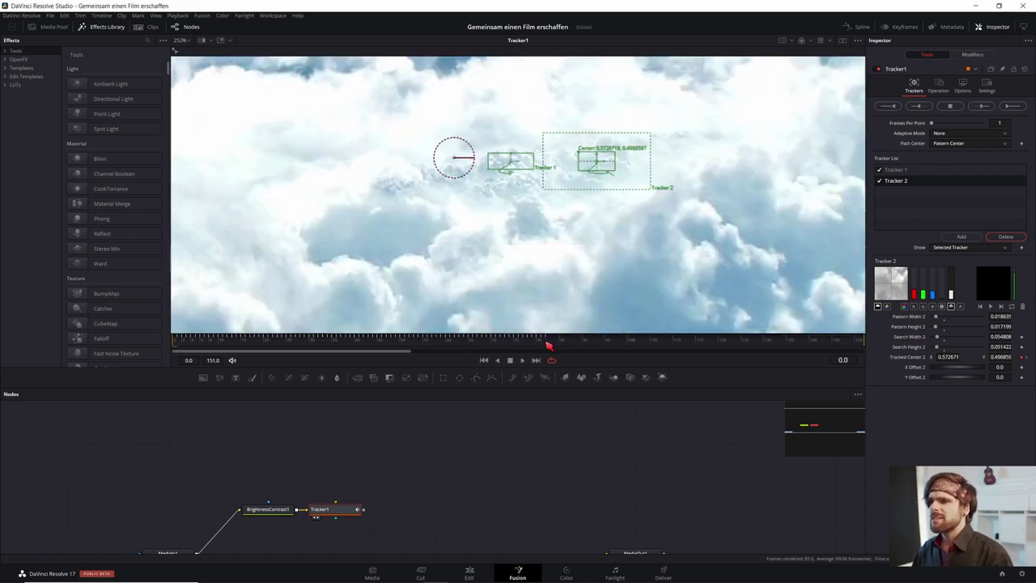
pyautogui.click(994, 110)
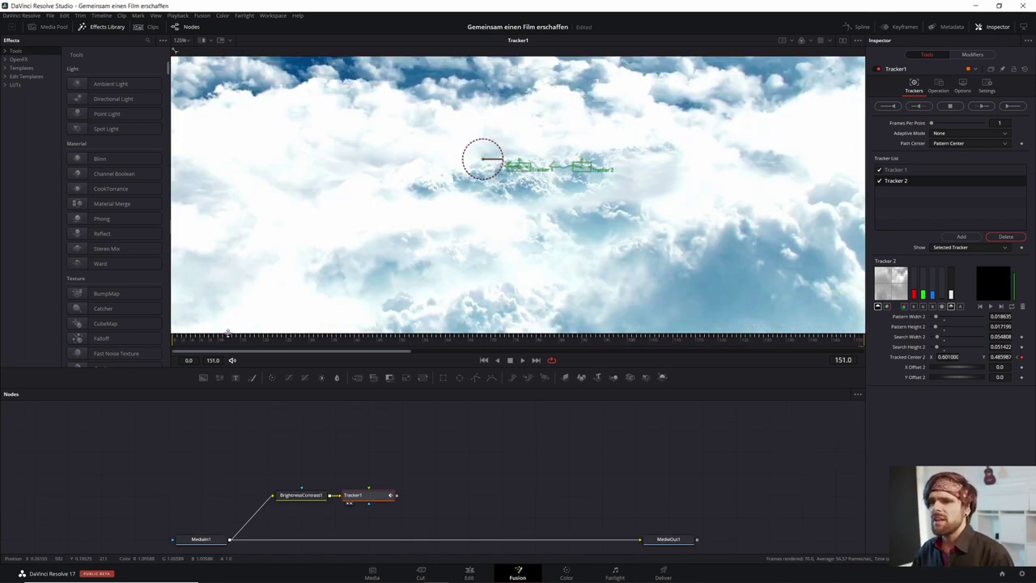
pyautogui.press('Home')
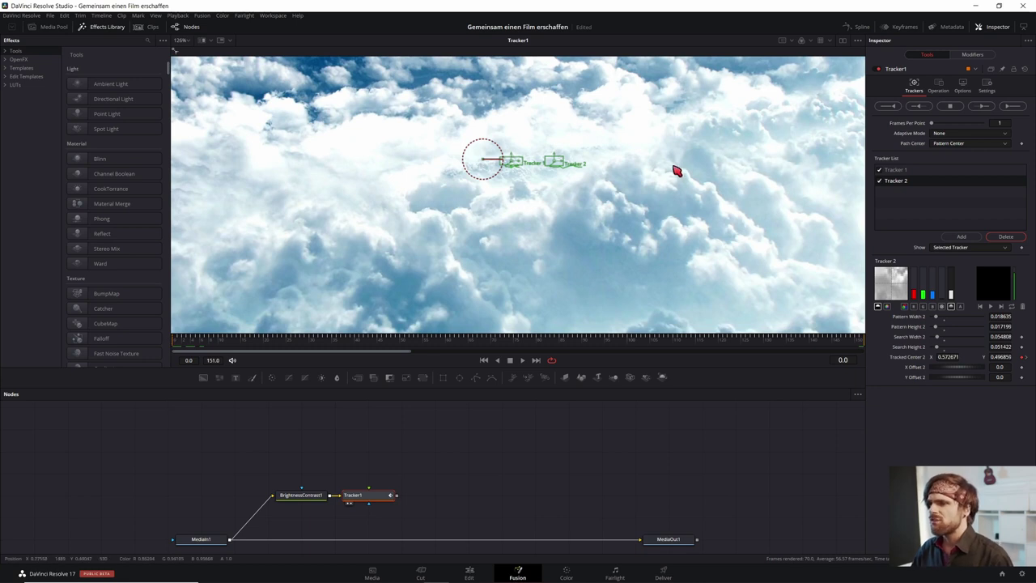
pyautogui.moveTo(241, 469)
pyautogui.mouseDown()
pyautogui.moveTo(405, 512)
pyautogui.moveTo(299, 446)
pyautogui.mouseUp()
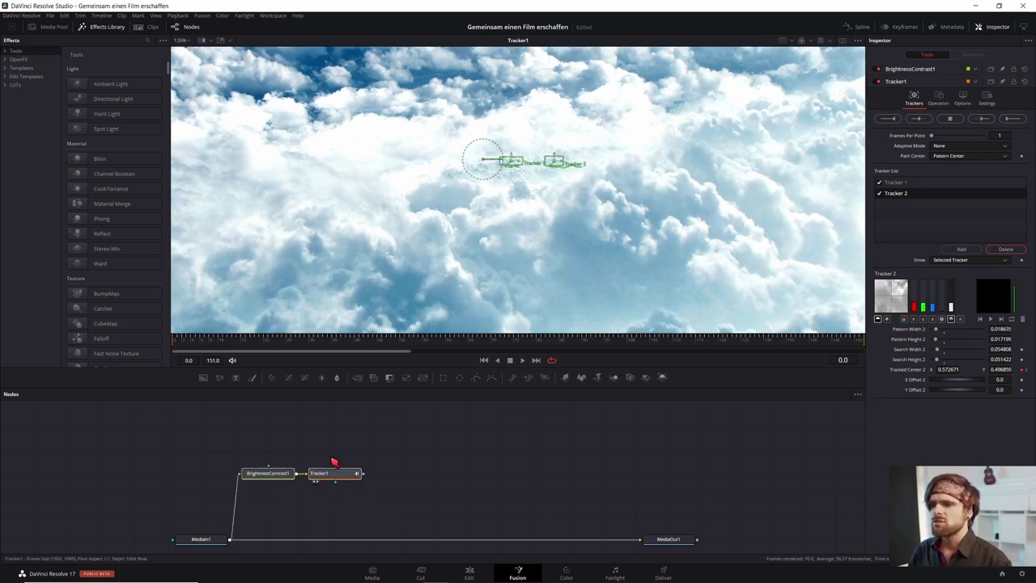
# Step: Add a Tracker2 node fed by BrightnessContrast1, view it, and add a second tracker
pyautogui.hotkey('shift', 'space')
pyautogui.write('tracker')
pyautogui.press('Return')
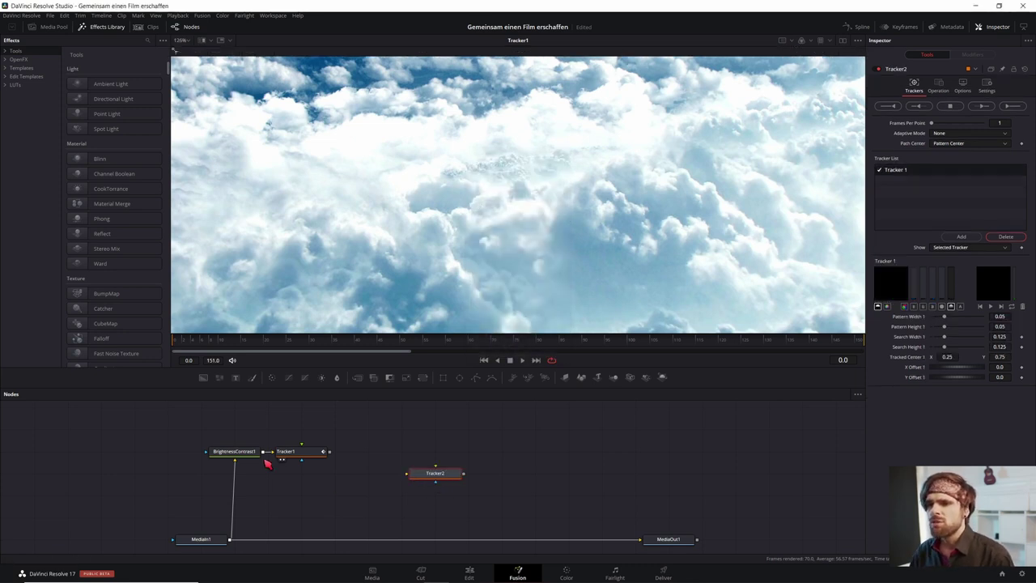
pyautogui.moveTo(270, 454)
pyautogui.mouseDown()
pyautogui.moveTo(427, 480)
pyautogui.moveTo(297, 501)
pyautogui.mouseUp()
pyautogui.press('1')
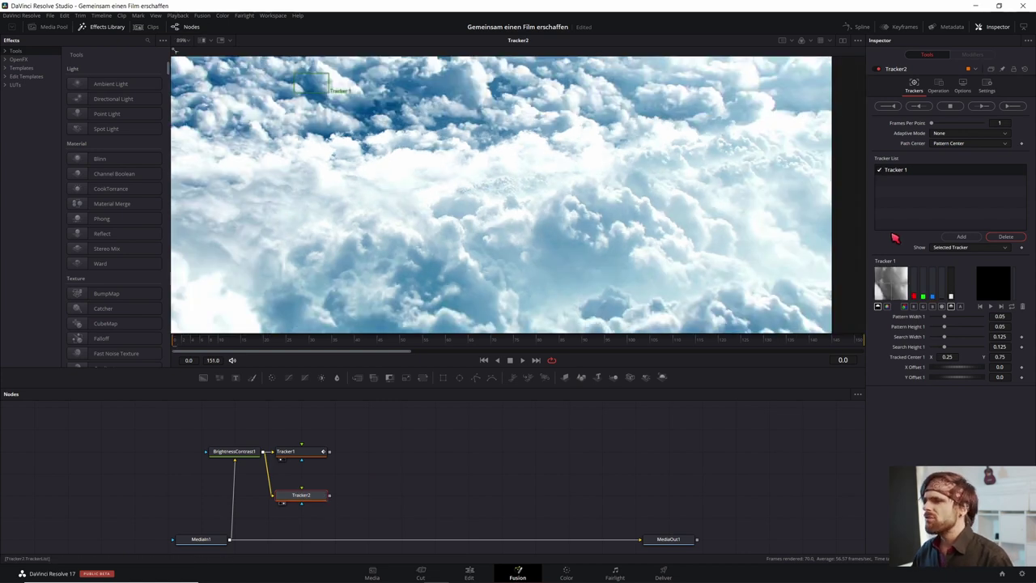
pyautogui.click(962, 238)
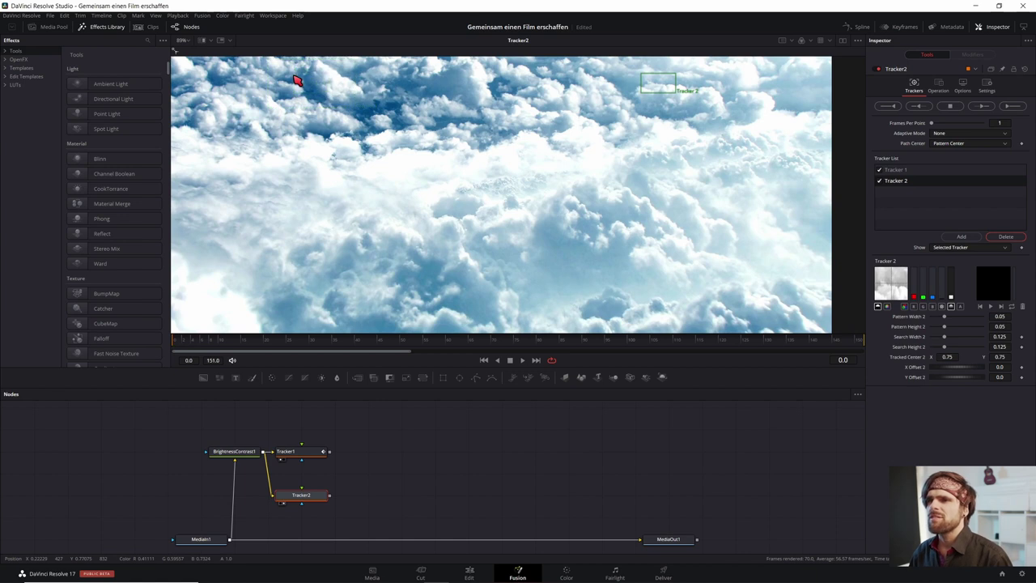
# Step: Track Tracker2's points forward and backward through the clip, then play back to check
pyautogui.click(296, 79)
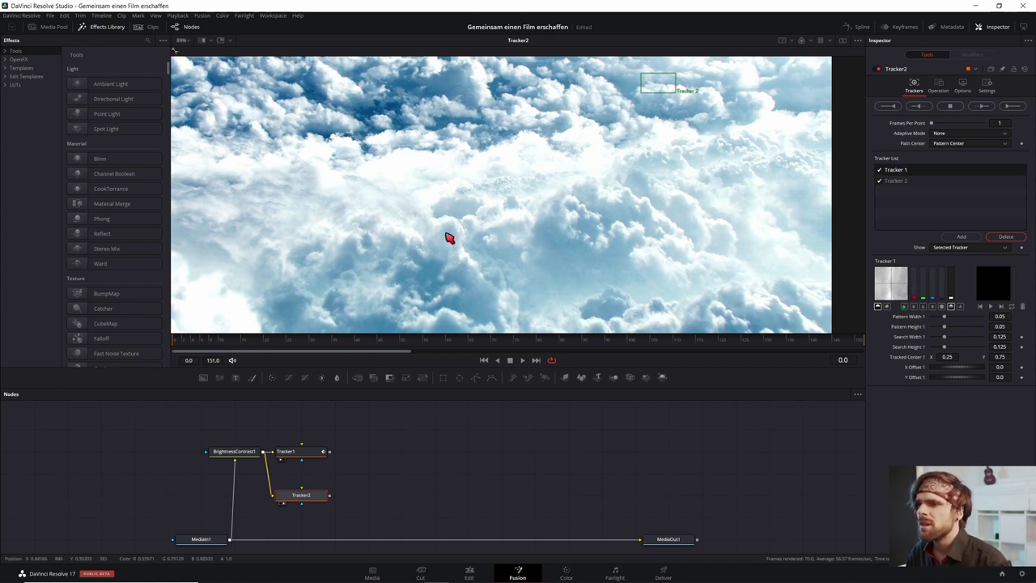
pyautogui.click(896, 181)
pyautogui.click(981, 106)
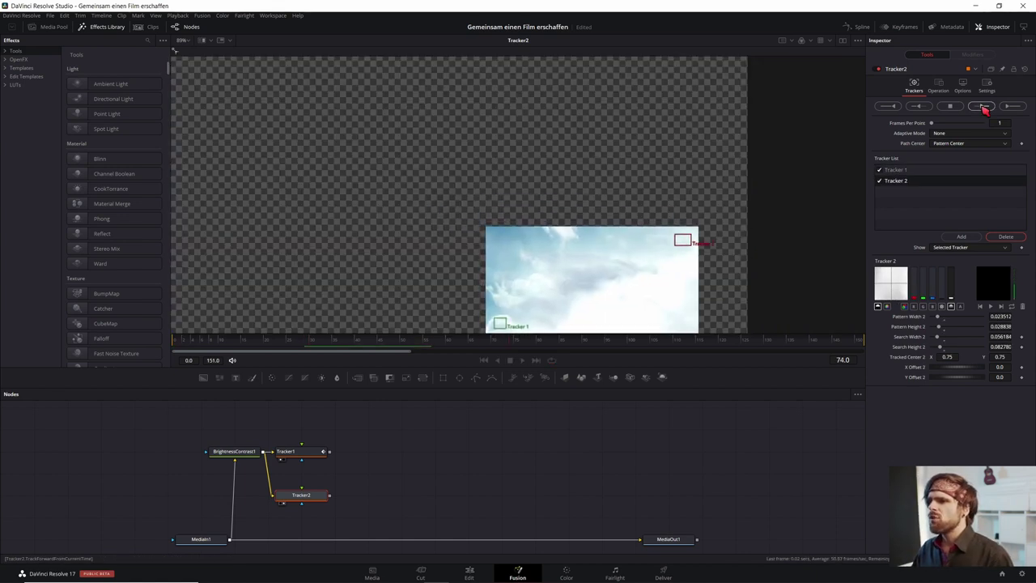
pyautogui.press('Return')
pyautogui.click(307, 340)
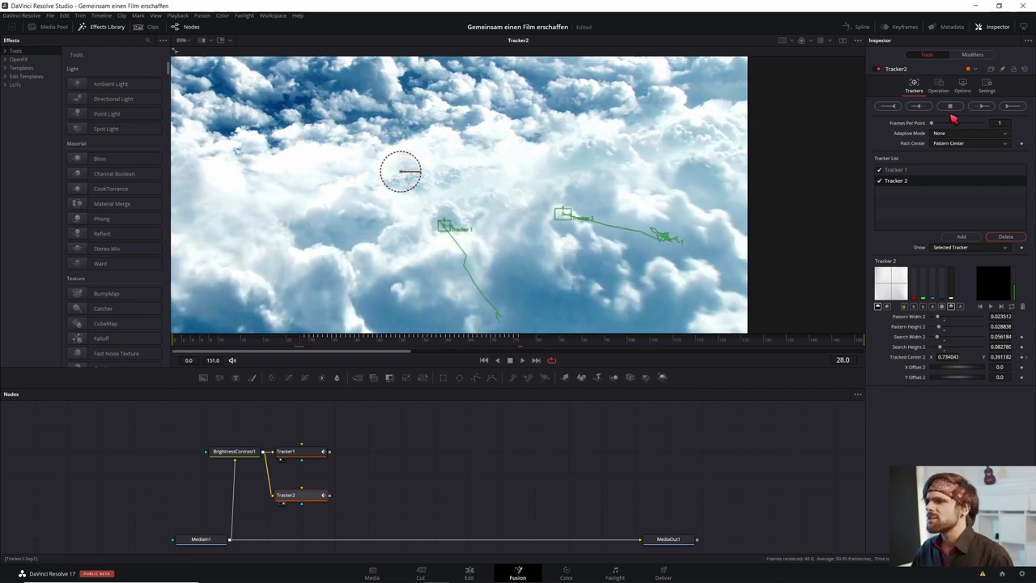
pyautogui.click(925, 108)
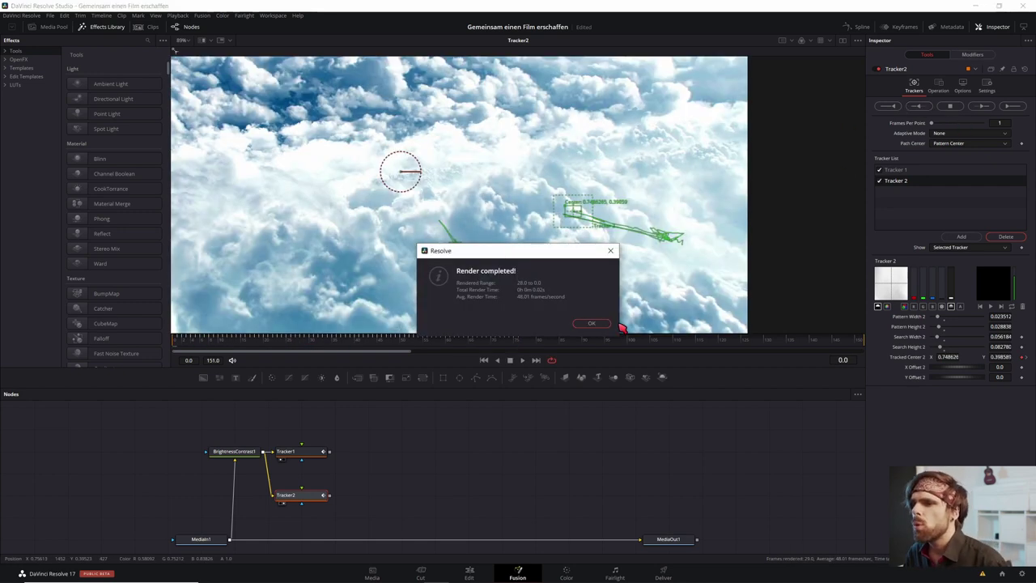
pyautogui.press('Return')
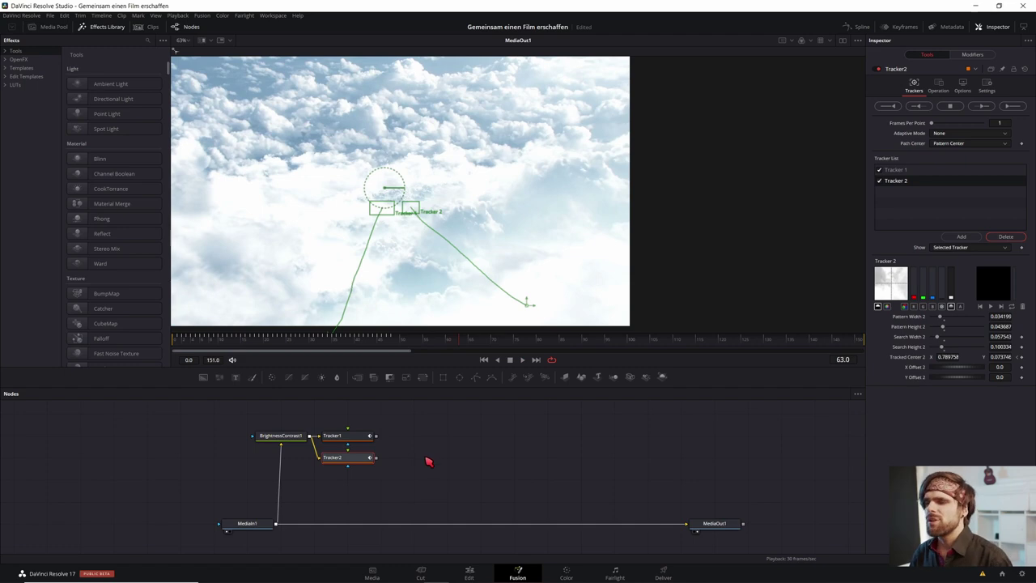
pyautogui.press('space')
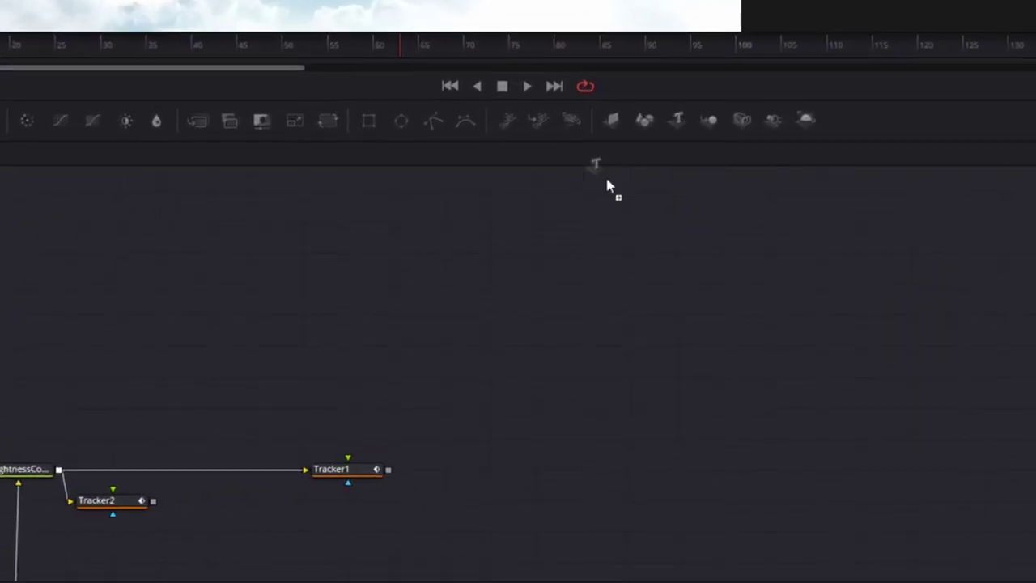
# Step: Add Text3D and Renderer3D nodes and connect Text3D1 into Renderer3D1
pyautogui.moveTo(598, 323); pyautogui.dragTo(384, 419)
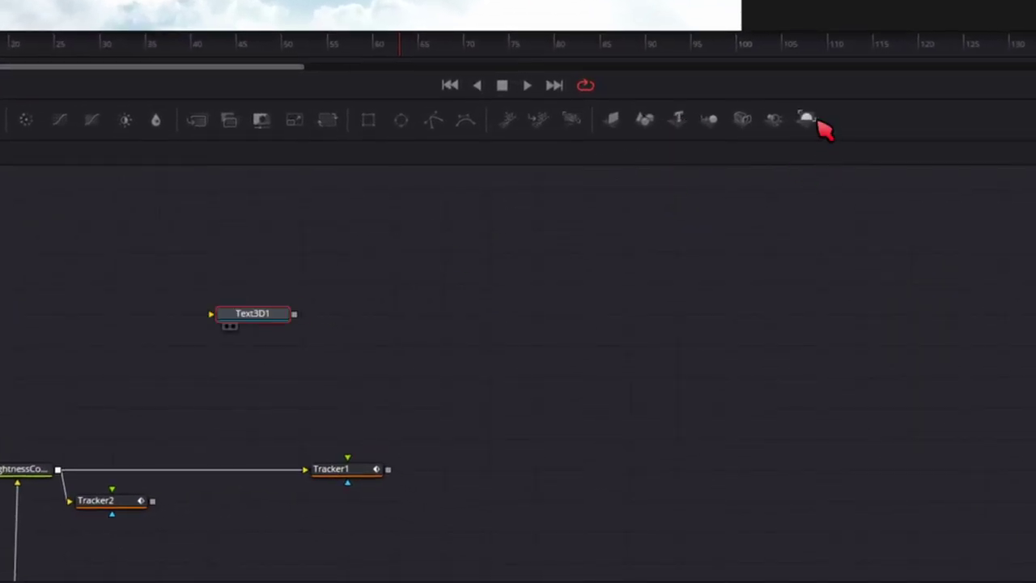
pyautogui.moveTo(806, 119); pyautogui.dragTo(390, 320)
pyautogui.moveTo(294, 314)
pyautogui.mouseDown()
pyautogui.moveTo(332, 323)
pyautogui.moveTo(397, 317)
pyautogui.moveTo(380, 322)
pyautogui.mouseUp()
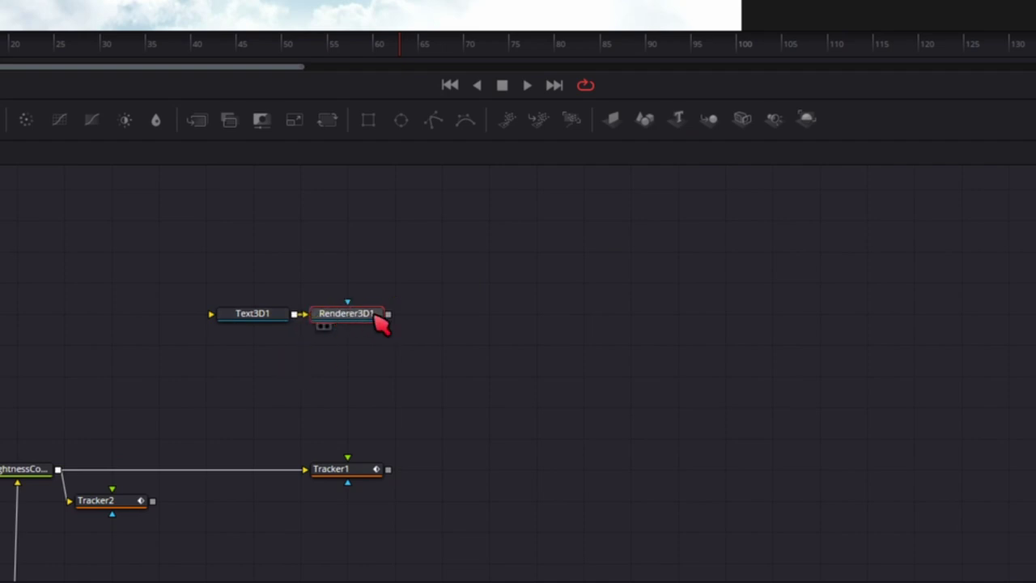
# Step: Set the 3D text to 'Holidays' with Extrusion Depth 0.2 and inspect it in perspective
pyautogui.click(231, 314)
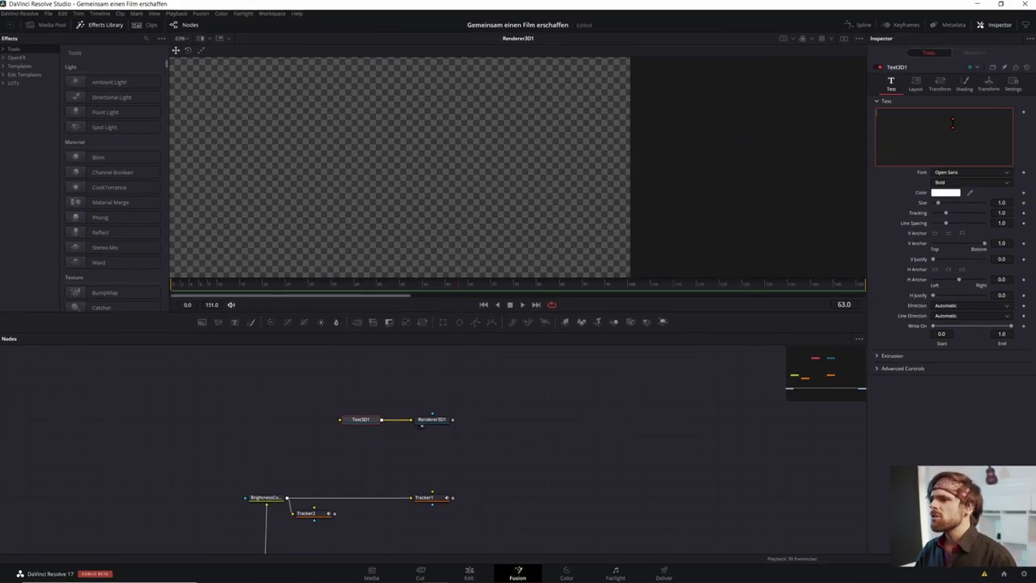
pyautogui.write('Holiday')
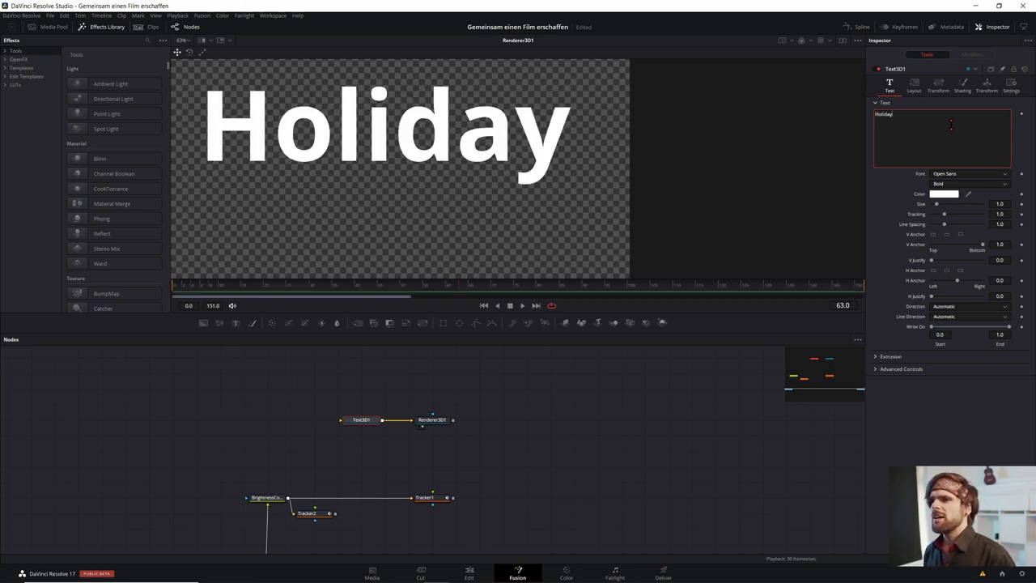
pyautogui.write('s')
pyautogui.click(890, 356)
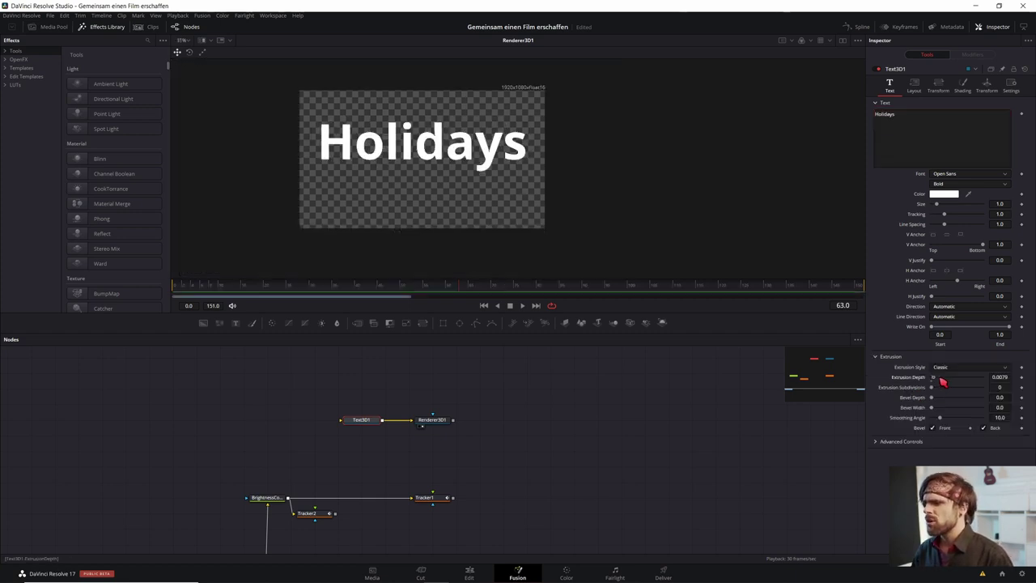
pyautogui.moveTo(941, 380); pyautogui.dragTo(1015, 384)
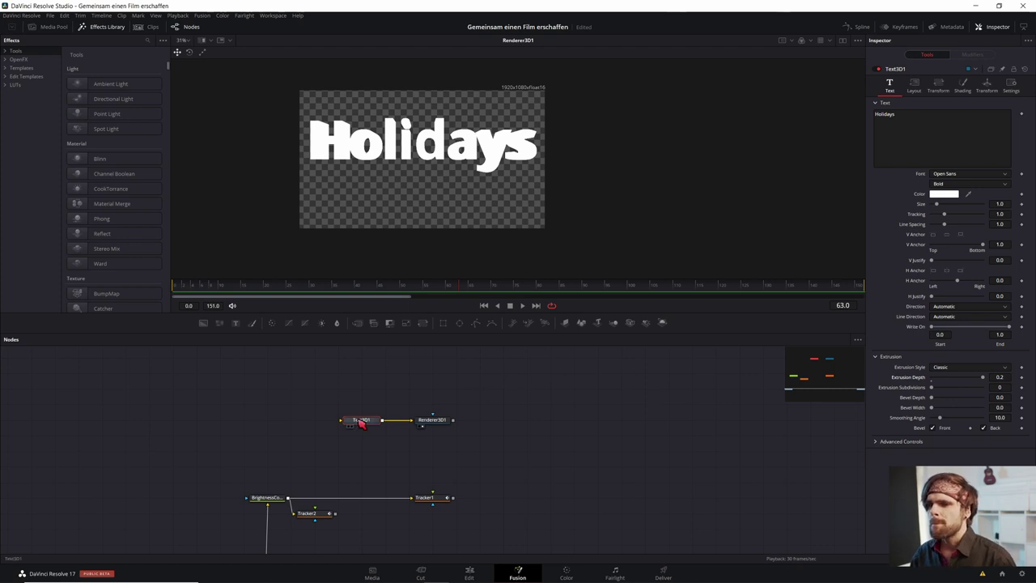
pyautogui.press('1')
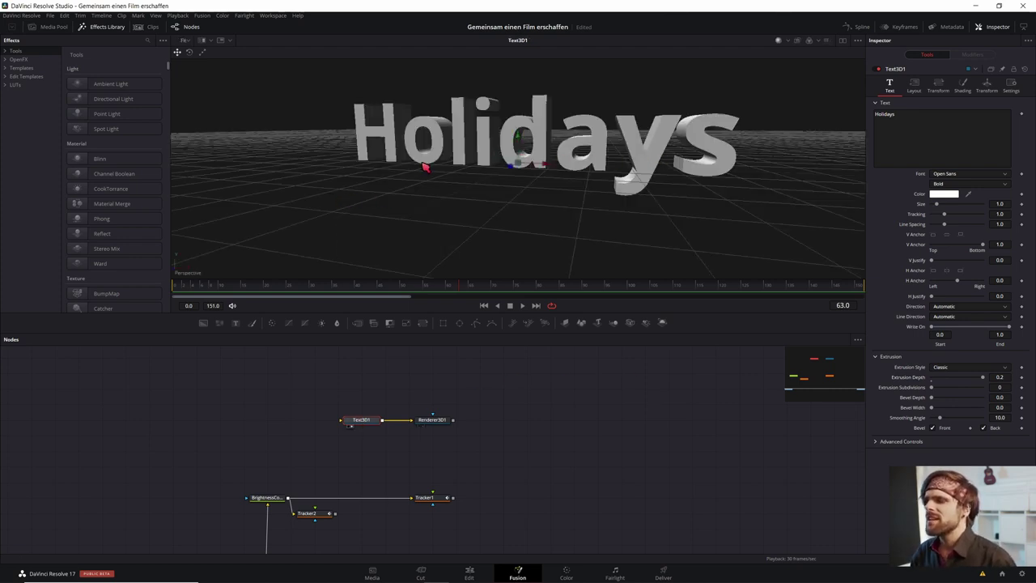
pyautogui.moveTo(439, 173)
pyautogui.mouseDown()
pyautogui.moveTo(513, 180)
pyautogui.moveTo(417, 181)
pyautogui.mouseUp()
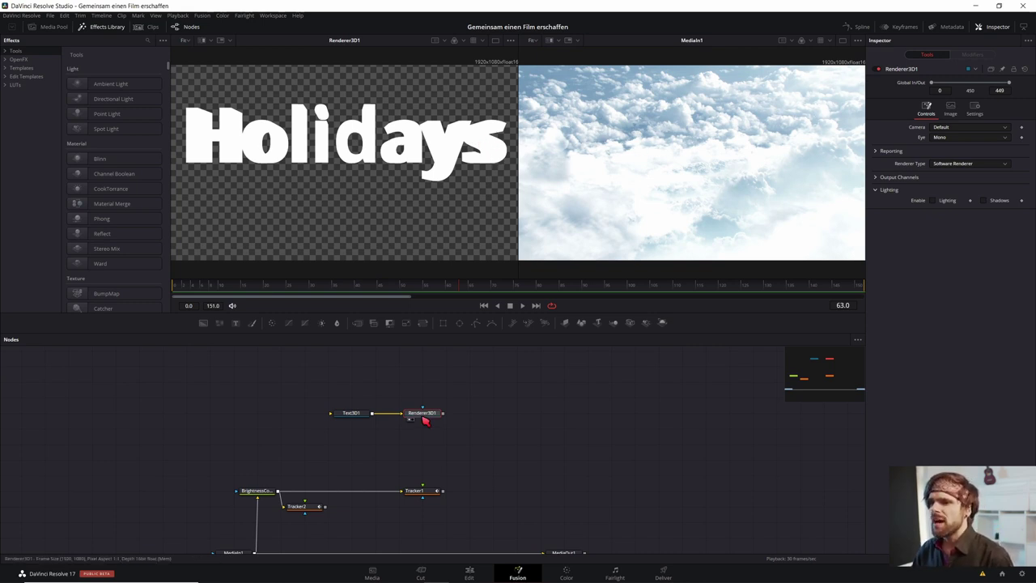
# Step: Insert a Merge3D with a SpotLight between Text3D1 and Renderer3D1 and enable lighting
pyautogui.moveTo(423, 414); pyautogui.dragTo(447, 413)
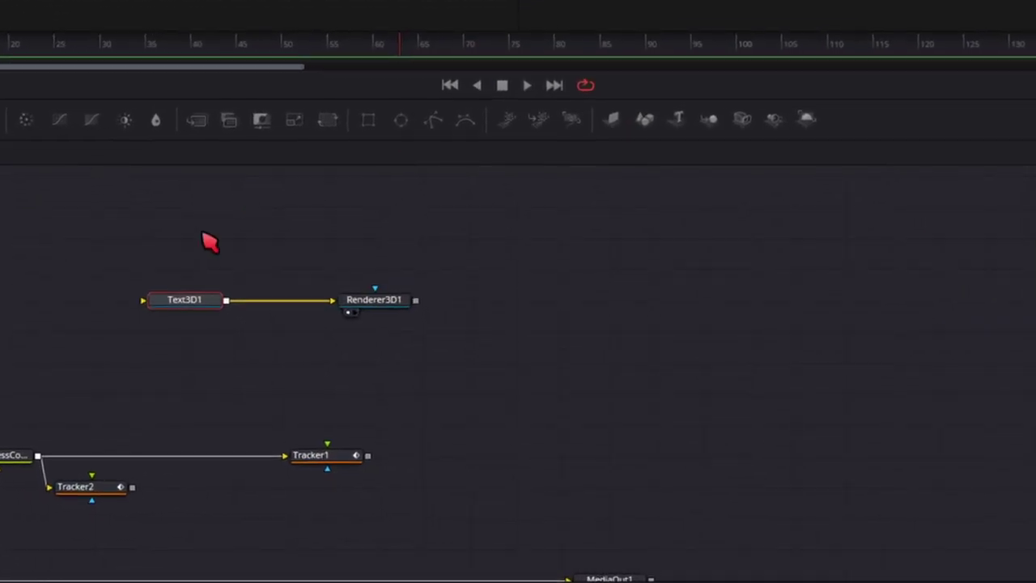
pyautogui.moveTo(251, 348); pyautogui.dragTo(219, 350)
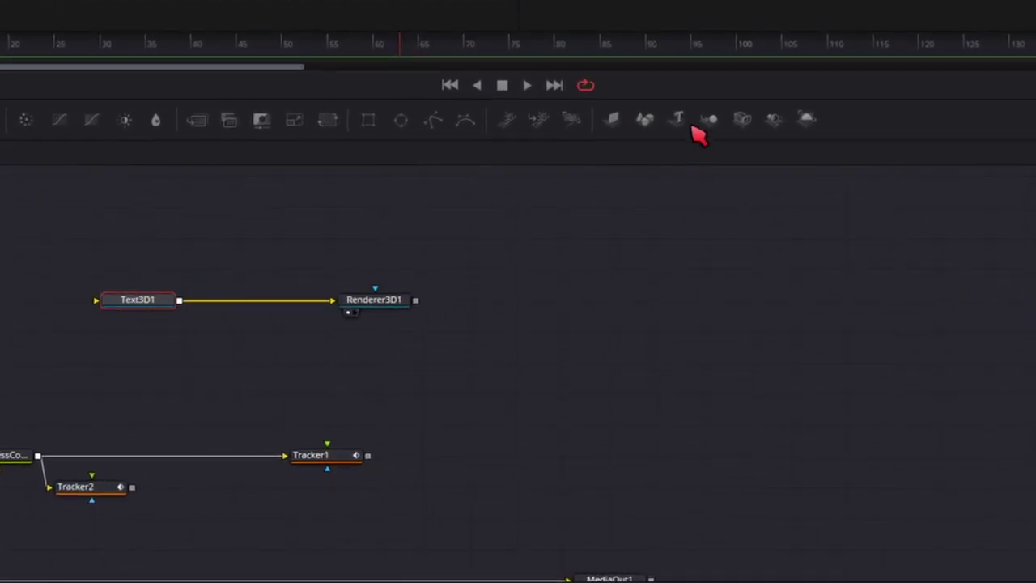
pyautogui.moveTo(710, 122)
pyautogui.mouseDown()
pyautogui.moveTo(229, 305)
pyautogui.moveTo(252, 307)
pyautogui.mouseUp()
pyautogui.moveTo(774, 120)
pyautogui.mouseDown()
pyautogui.moveTo(239, 249)
pyautogui.moveTo(232, 298)
pyautogui.mouseUp()
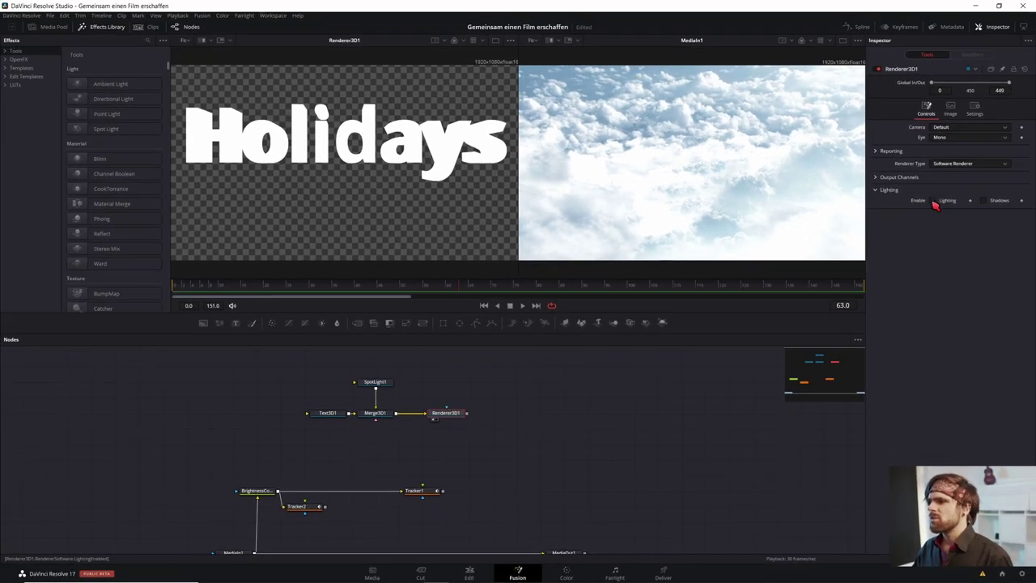
pyautogui.click(931, 200)
pyautogui.moveTo(386, 418); pyautogui.dragTo(361, 192)
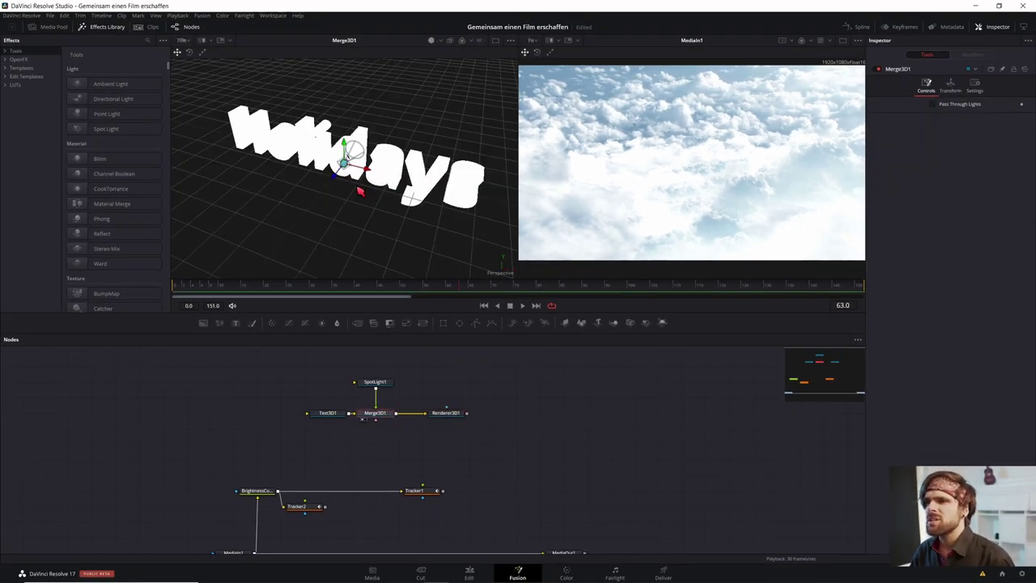
# Step: Give SpotLight1 a target and move it up and to the right of the text
pyautogui.click(374, 381)
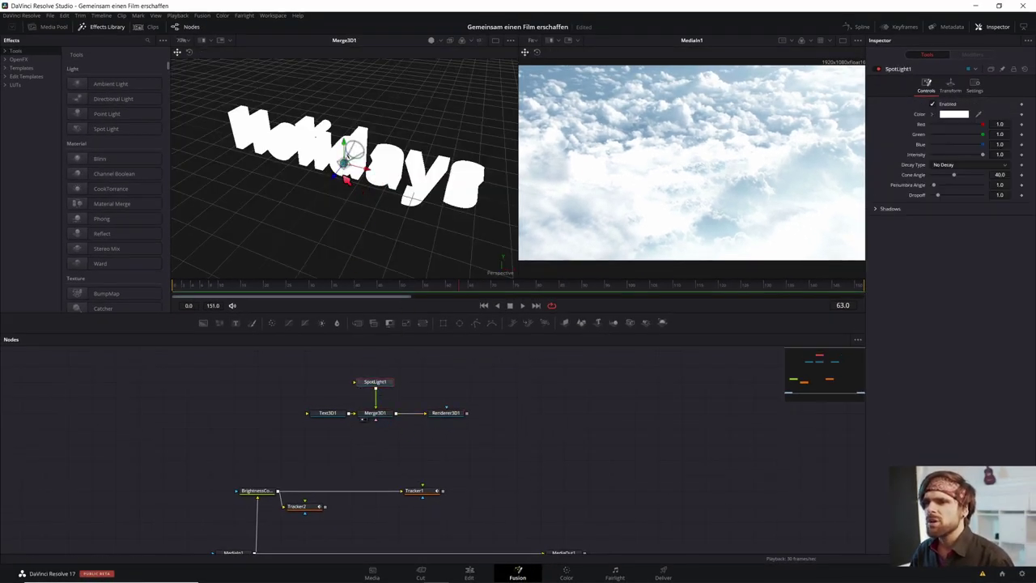
pyautogui.click(950, 85)
pyautogui.click(936, 215)
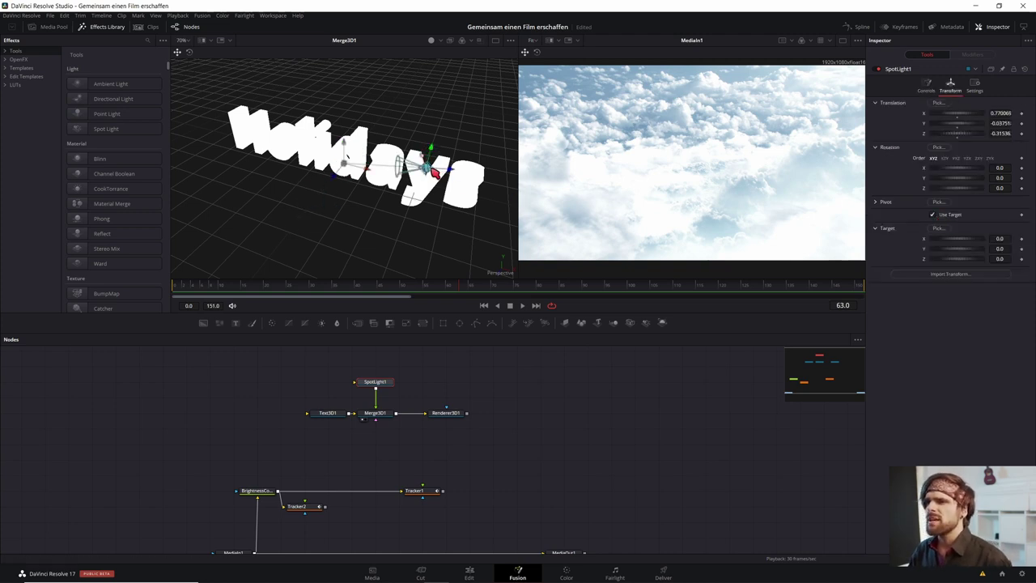
pyautogui.moveTo(434, 171)
pyautogui.mouseDown()
pyautogui.moveTo(490, 121)
pyautogui.moveTo(397, 143)
pyautogui.moveTo(430, 41)
pyautogui.mouseUp()
pyautogui.scroll(-3, 467, 147)
pyautogui.moveTo(338, 180)
pyautogui.mouseDown()
pyautogui.moveTo(316, 163)
pyautogui.moveTo(311, 176)
pyautogui.mouseUp()
pyautogui.moveTo(356, 136)
pyautogui.mouseDown()
pyautogui.moveTo(410, 92)
pyautogui.moveTo(348, 129)
pyautogui.mouseUp()
pyautogui.moveTo(421, 121); pyautogui.dragTo(428, 136)
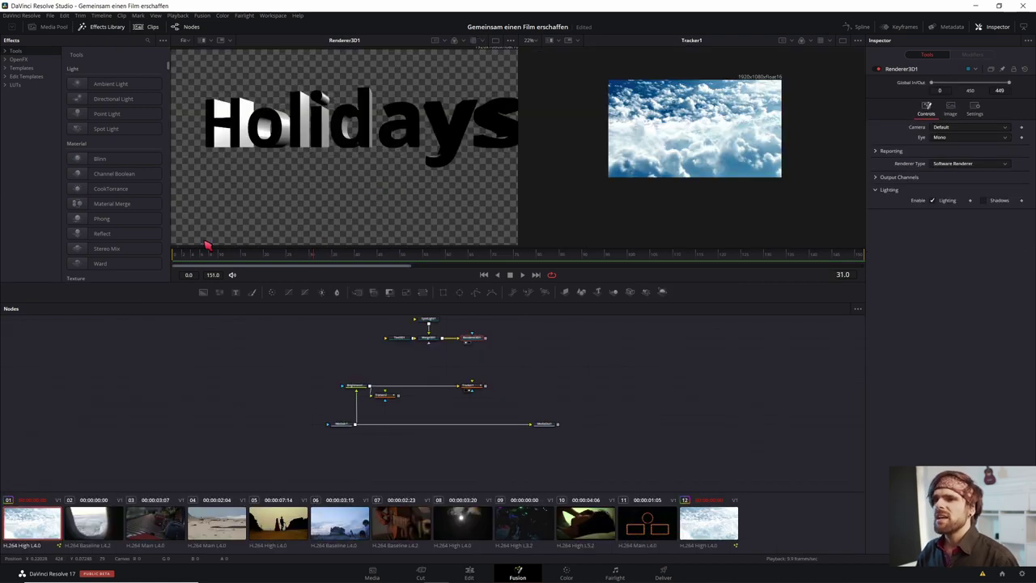
# Step: Feed the rendered Holidays text into Tracker1 and set its Operation to Match Move
pyautogui.click(176, 256)
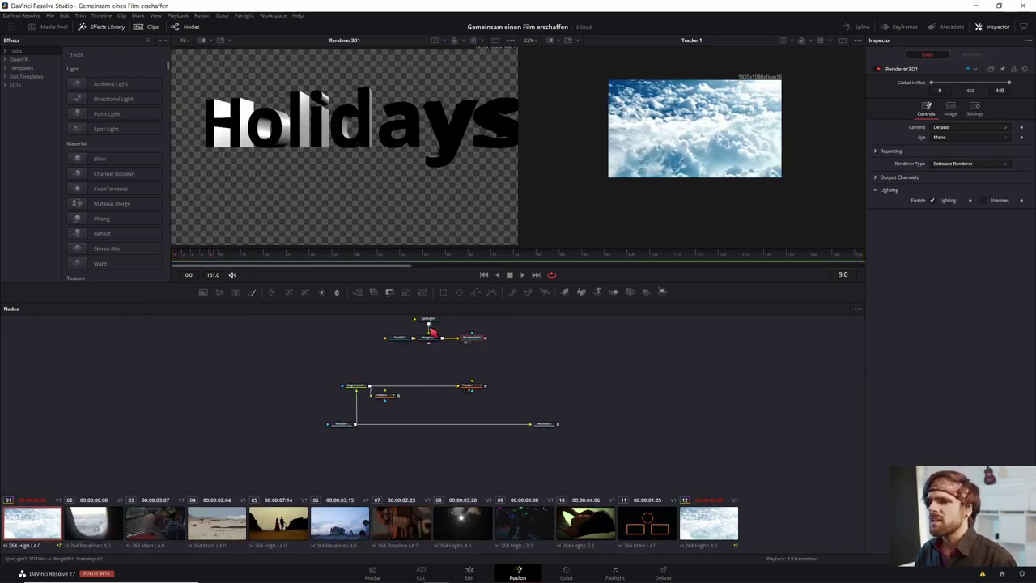
pyautogui.click(390, 346)
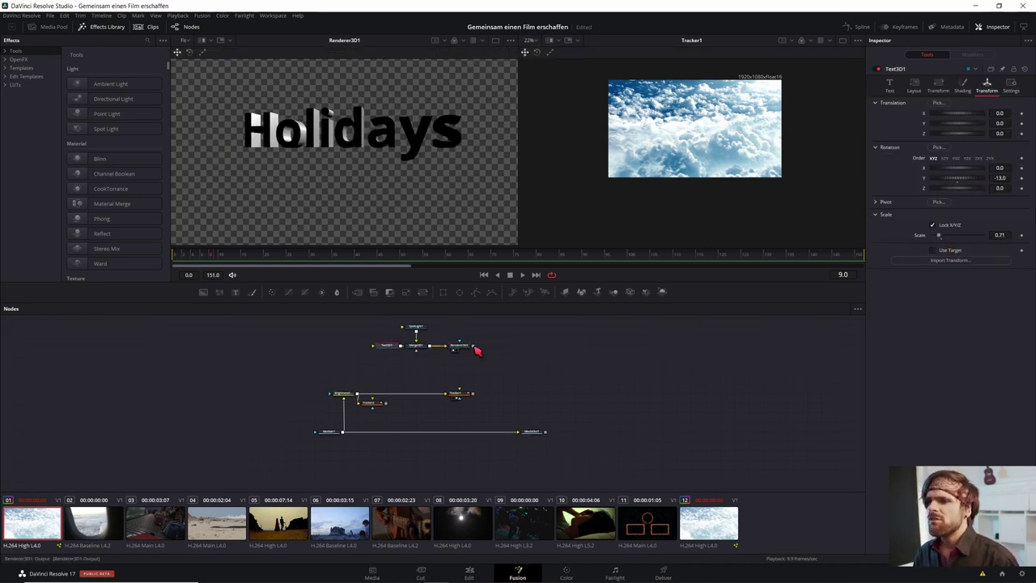
pyautogui.moveTo(469, 377); pyautogui.dragTo(461, 400)
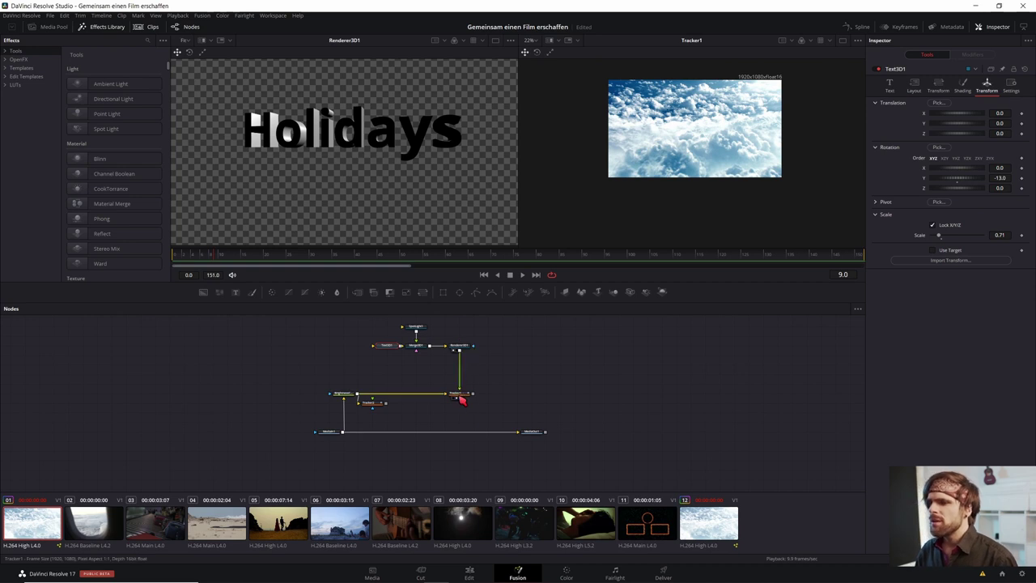
pyautogui.click(459, 395)
pyautogui.click(938, 90)
pyautogui.click(969, 104)
pyautogui.click(946, 120)
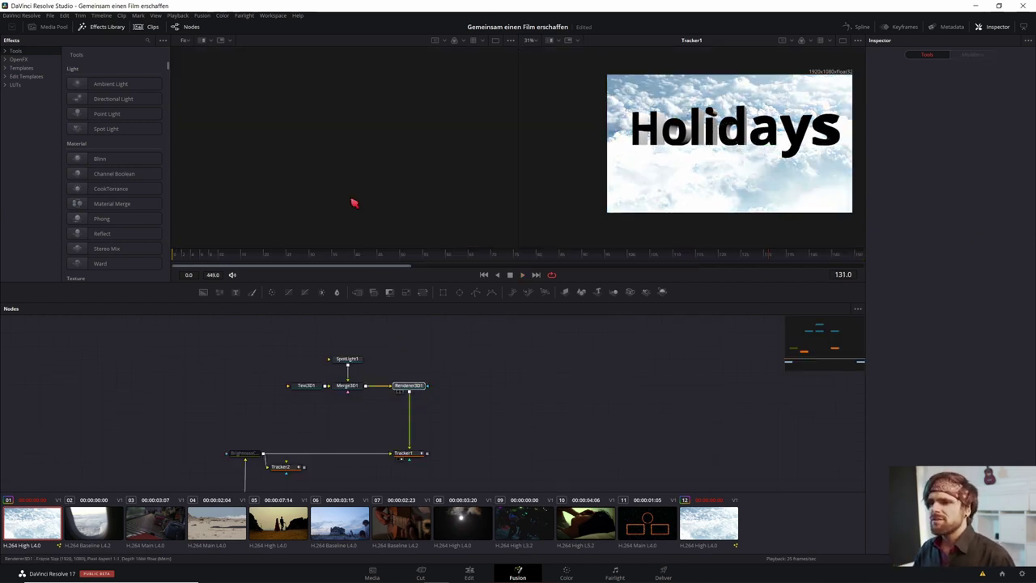
pyautogui.moveTo(353, 203); pyautogui.dragTo(356, 203)
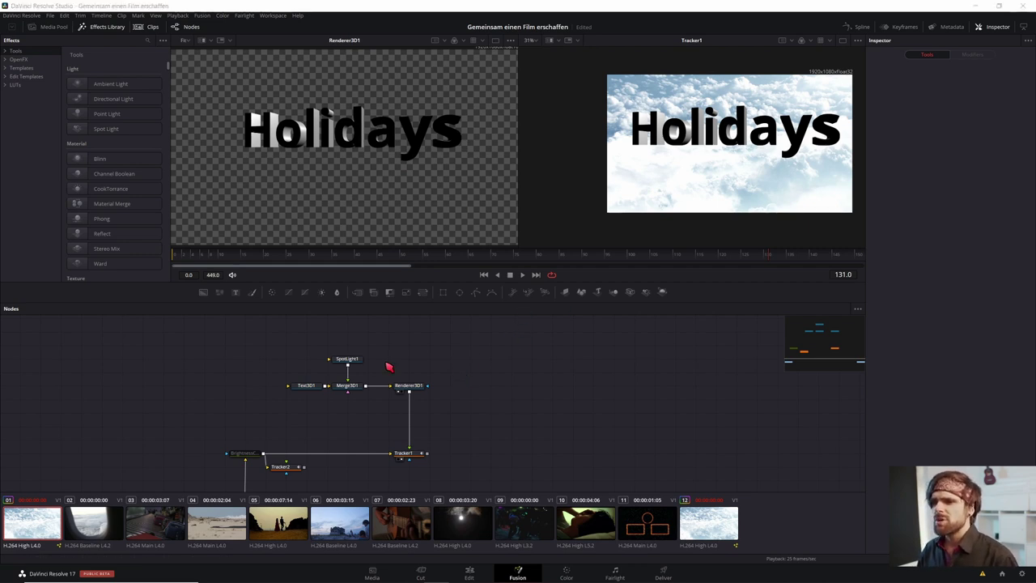
# Step: Add an ambient light to Merge3D1 and raise its intensity to 0.425
pyautogui.hotkey('shift', 'space')
pyautogui.write('am')
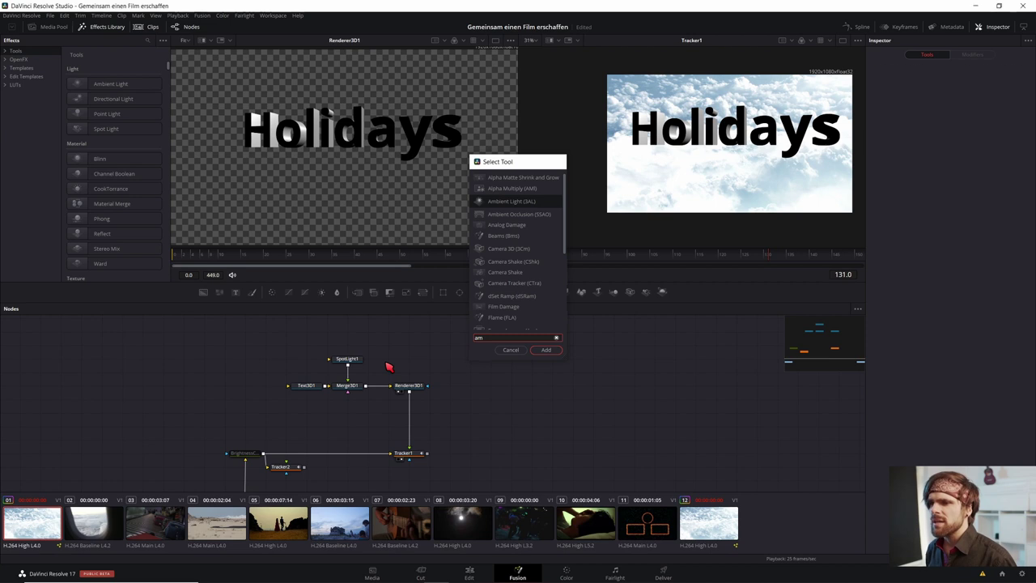
pyautogui.press('Return')
pyautogui.moveTo(352, 395); pyautogui.dragTo(351, 396)
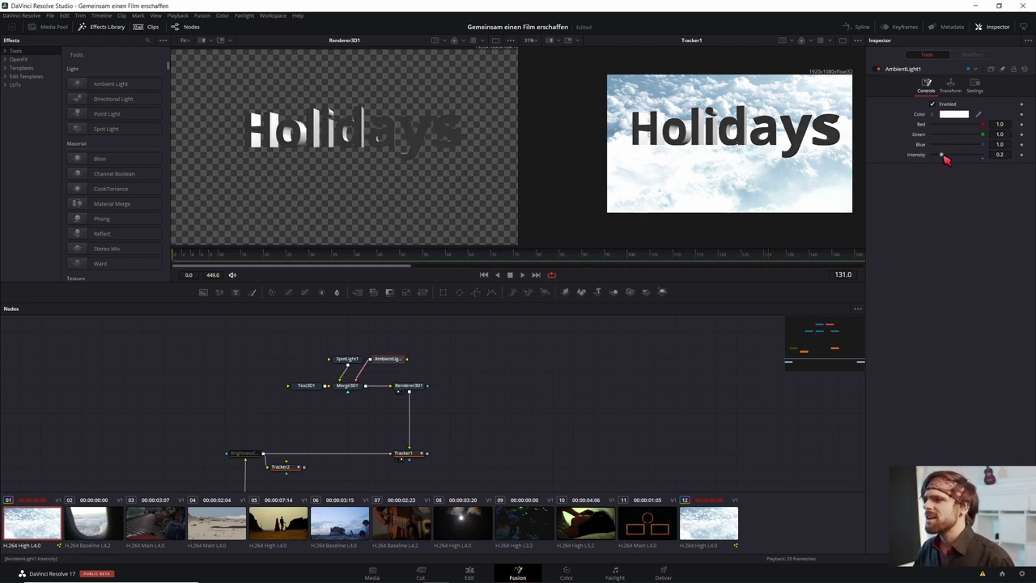
pyautogui.moveTo(945, 157); pyautogui.dragTo(957, 162)
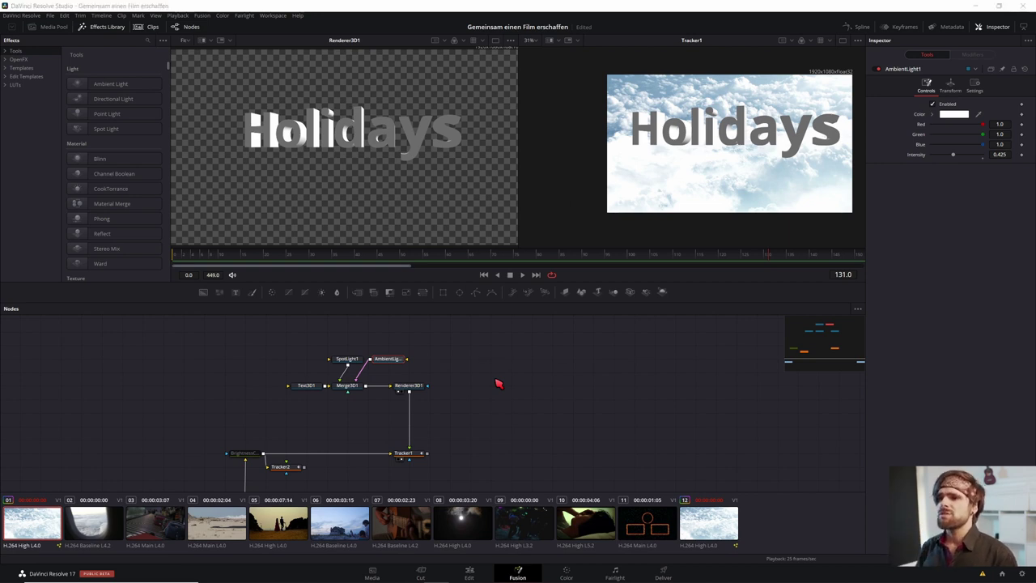
# Step: Insert a Color Corrector node on the Renderer3D1–Tracker1 link
pyautogui.hotkey('shift', 'space')
pyautogui.write('am')
pyautogui.press('BackSpace')
pyautogui.press('BackSpace')
pyautogui.write('col')
pyautogui.press('Down')
pyautogui.press('Down')
pyautogui.press('Return')
pyautogui.moveTo(431, 362); pyautogui.dragTo(411, 424)
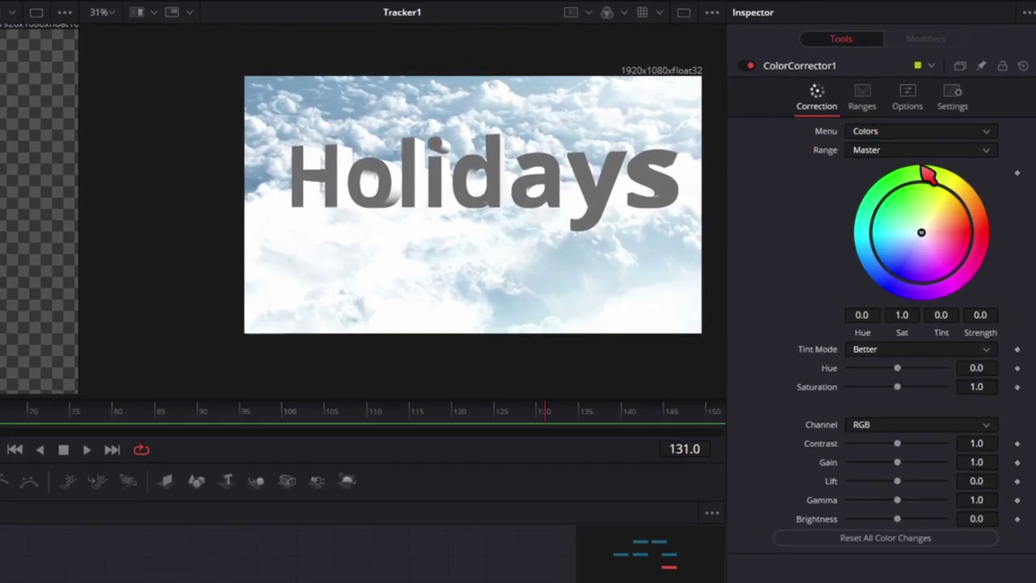
# Step: Limit ColorCorrector1 to Shadows and tint them purple-blue (Tint -0.3435, Strength 0.5939)
pyautogui.click(903, 150)
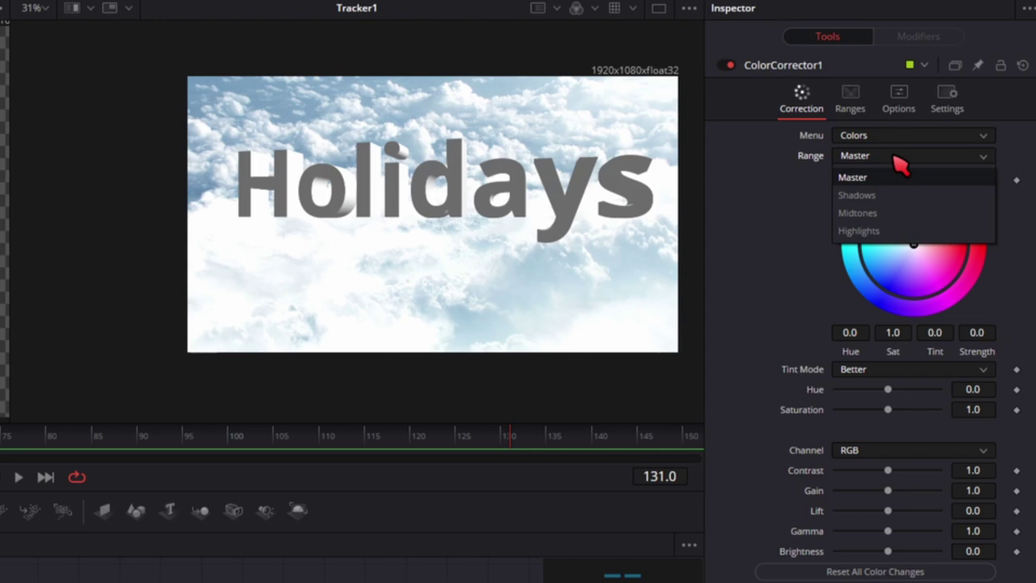
pyautogui.click(882, 196)
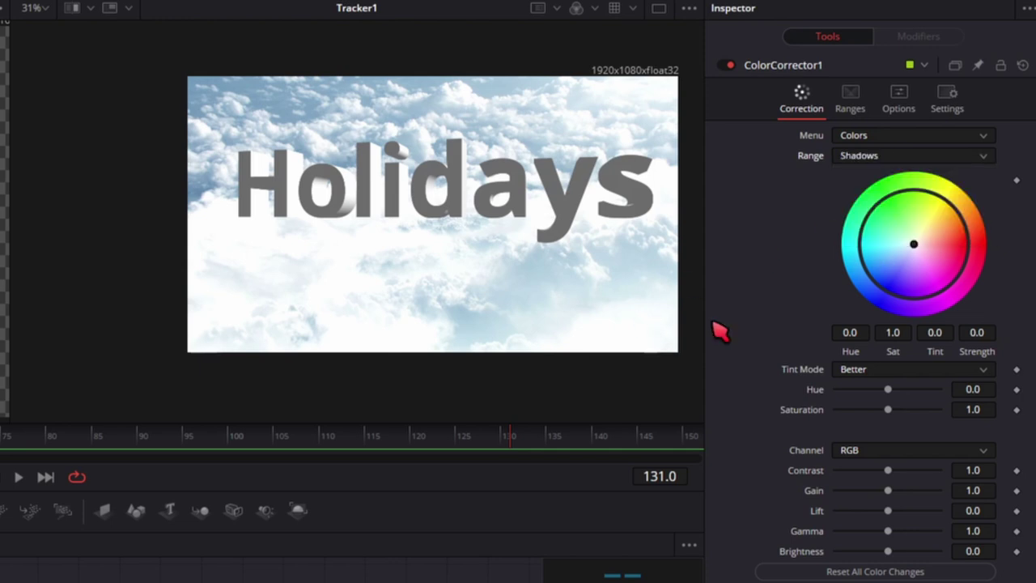
pyautogui.moveTo(913, 244); pyautogui.dragTo(898, 277)
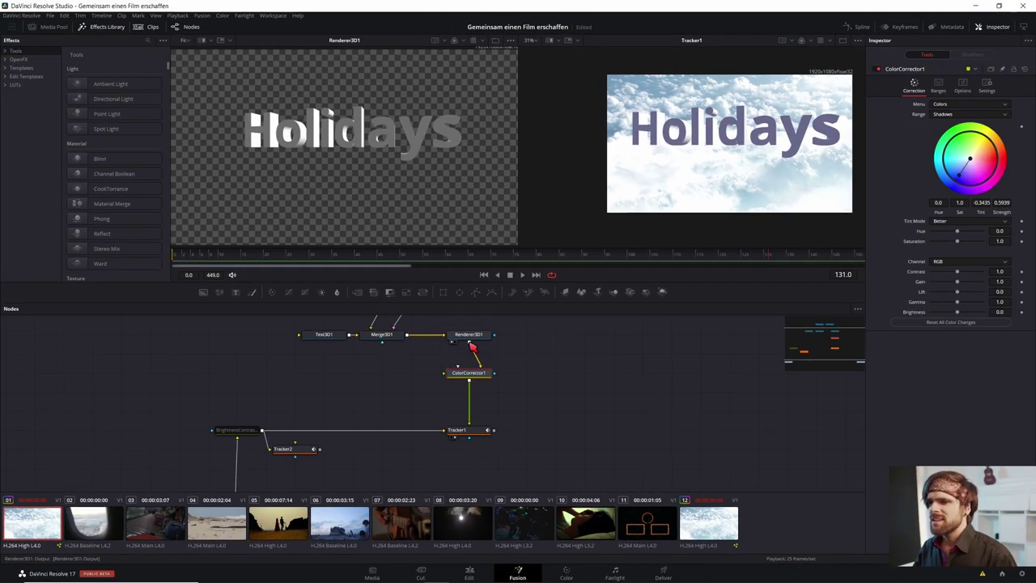
# Step: Connect Renderer3D1's output to ColorCorrector1's effect mask input
pyautogui.moveTo(471, 347); pyautogui.dragTo(495, 377)
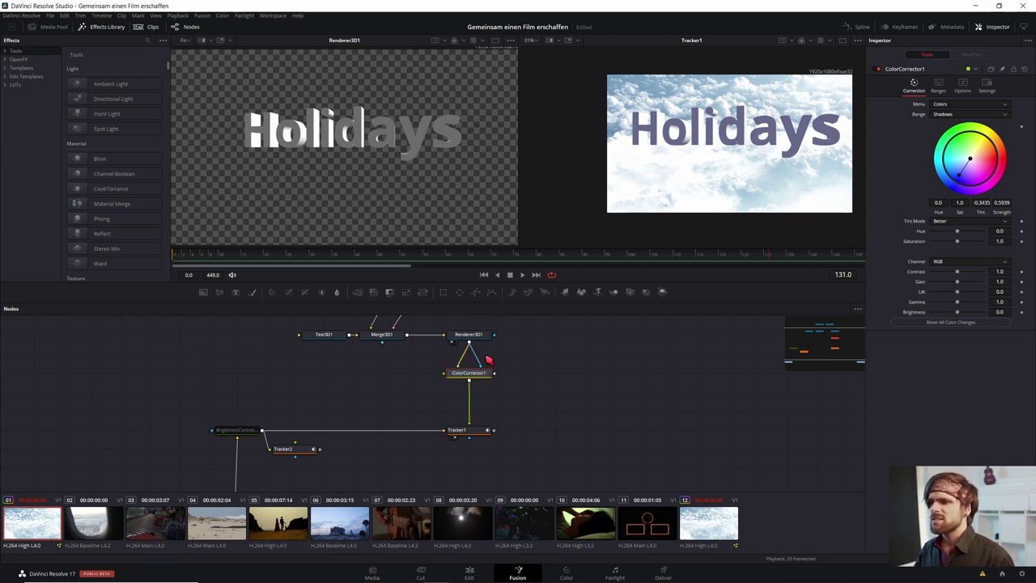
pyautogui.scroll(3, 485, 359)
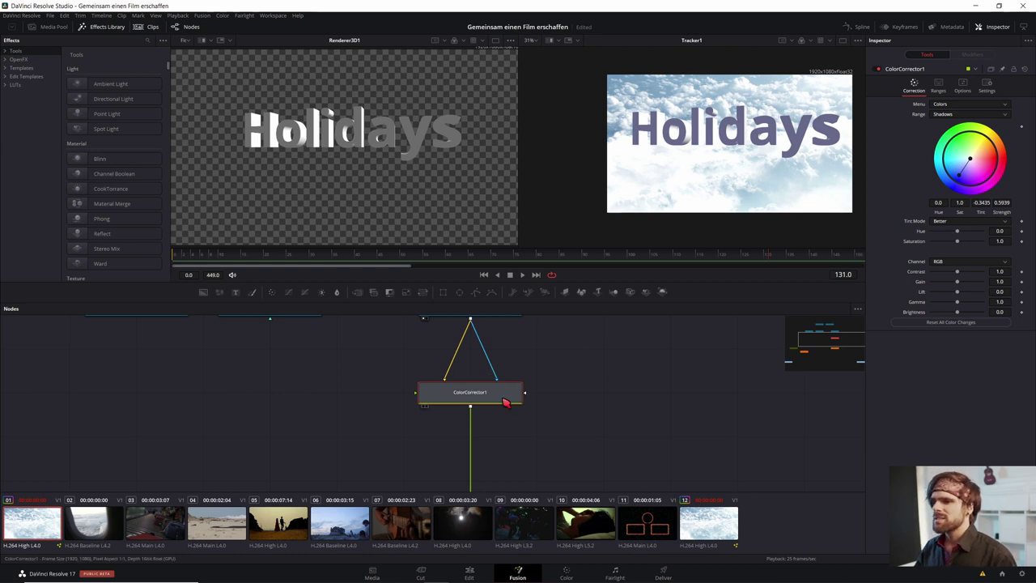
pyautogui.scroll(-3, 551, 370)
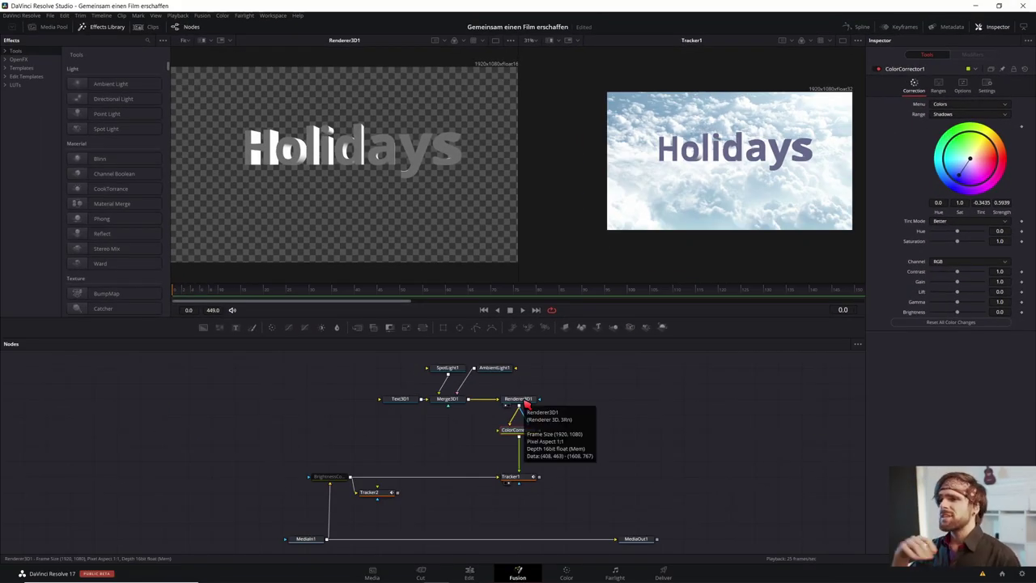
# Step: Lower the Holidays text by setting Text3D1's Translation Y to -0.58, checking an earlier frame
pyautogui.click(401, 400)
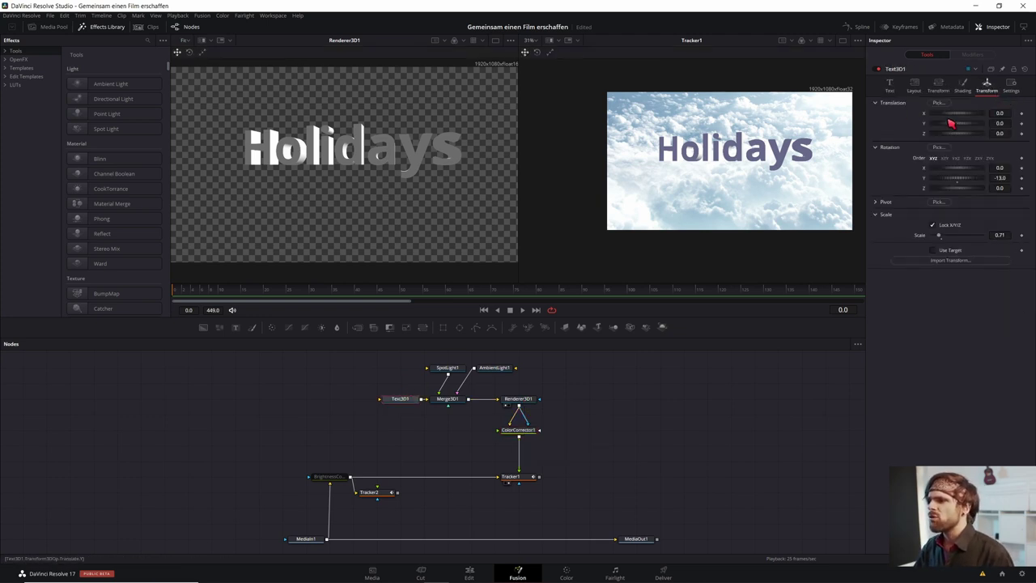
pyautogui.moveTo(957, 127); pyautogui.dragTo(962, 136)
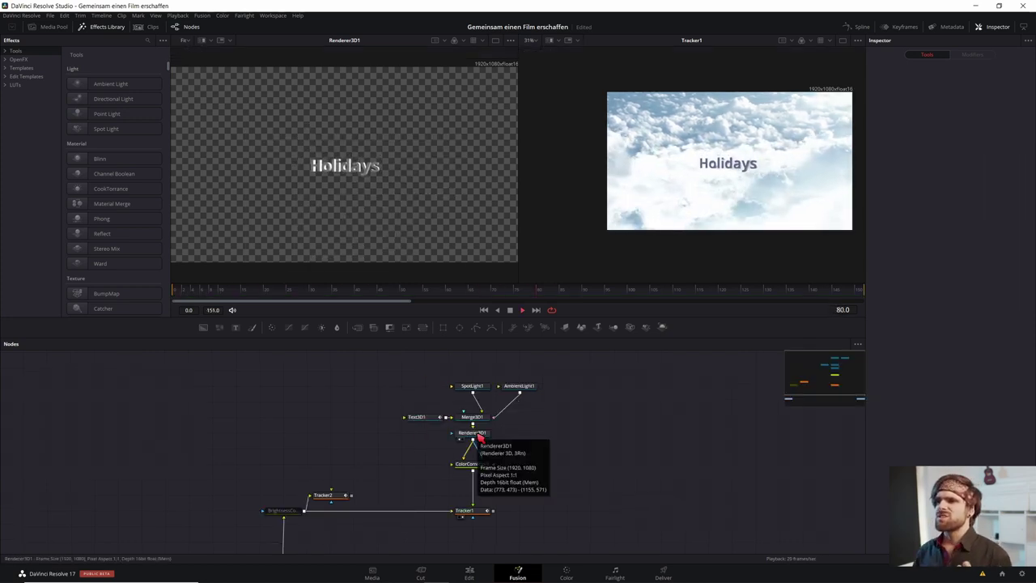
pyautogui.moveTo(415, 287)
pyautogui.mouseDown()
pyautogui.moveTo(444, 287)
pyautogui.moveTo(429, 291)
pyautogui.moveTo(442, 302)
pyautogui.mouseUp()
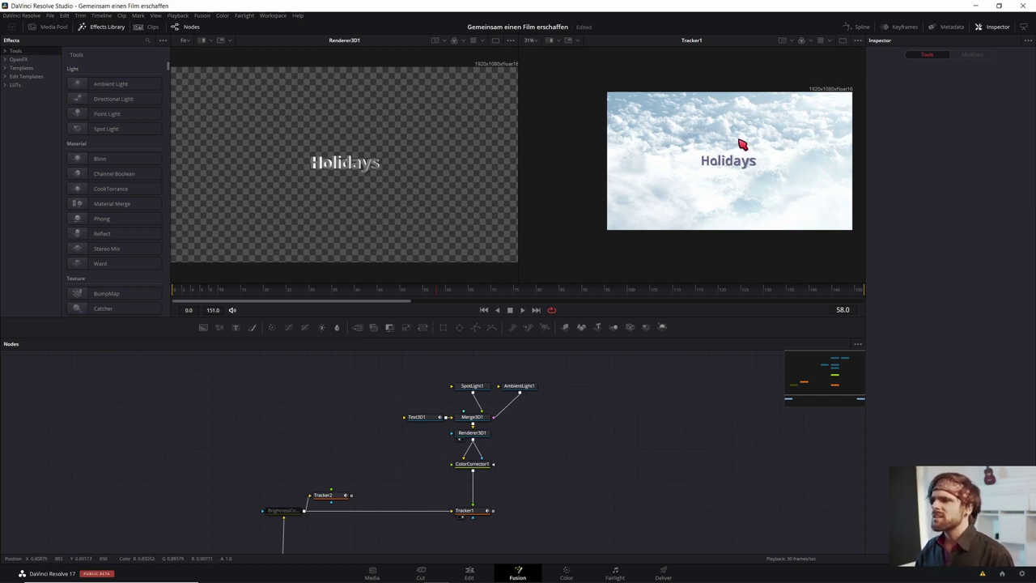
# Step: Set ColorCorrector1's Brightness to 0.87 and Lift to 0.29, review around frame 39, then select Tracker2
pyautogui.click(471, 466)
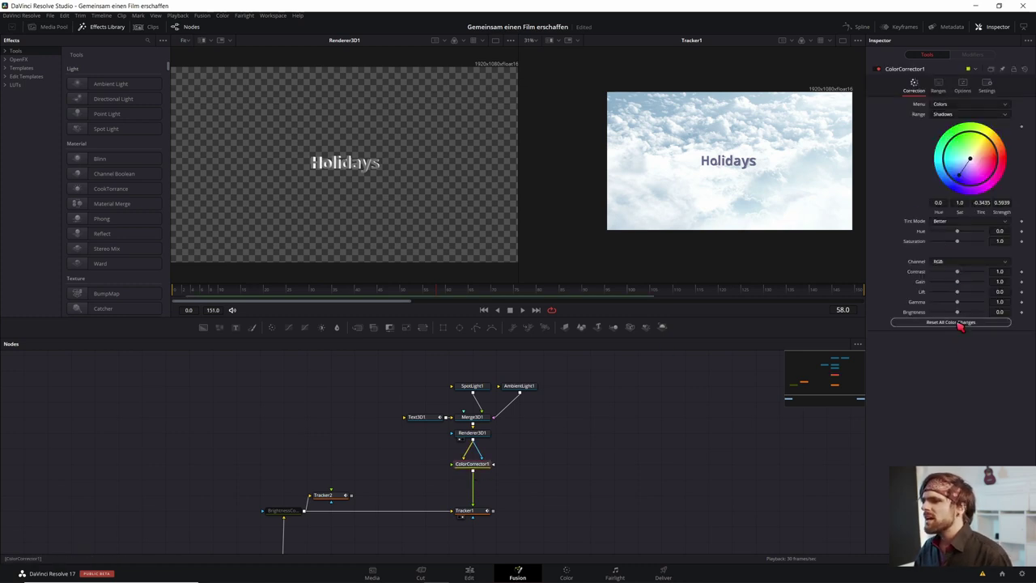
pyautogui.moveTo(959, 315); pyautogui.dragTo(963, 316)
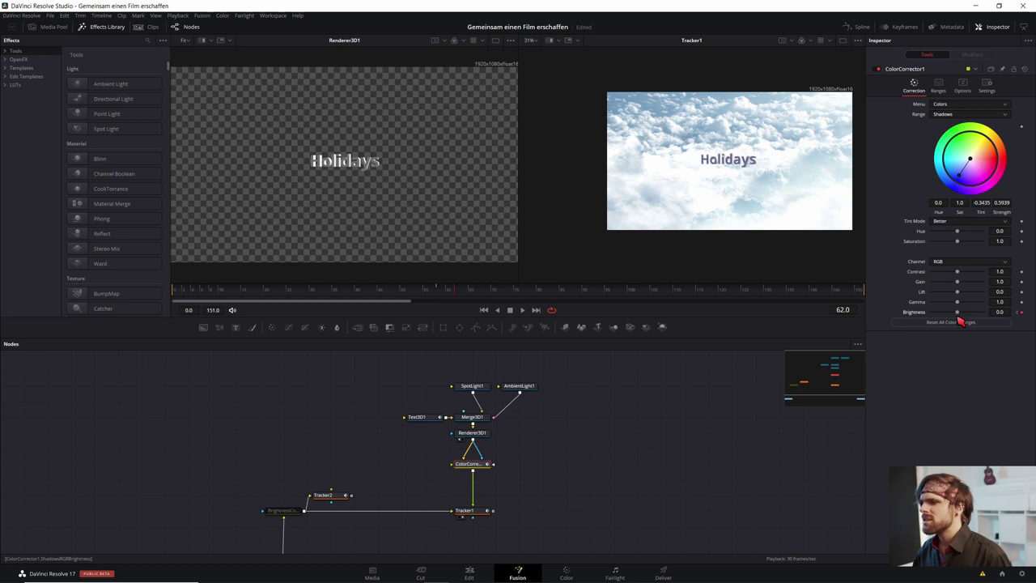
pyautogui.press('space')
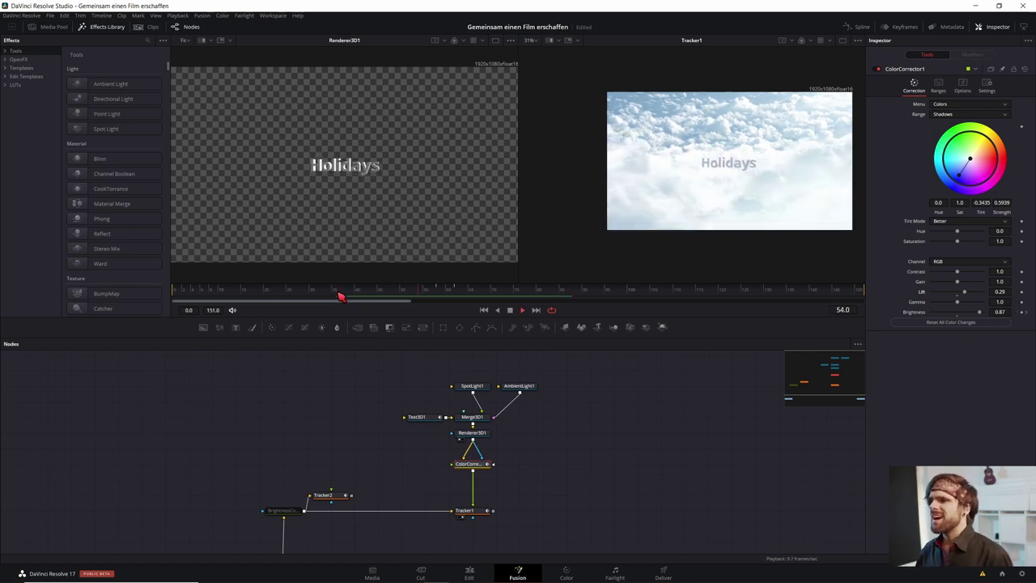
pyautogui.moveTo(403, 292); pyautogui.dragTo(241, 298)
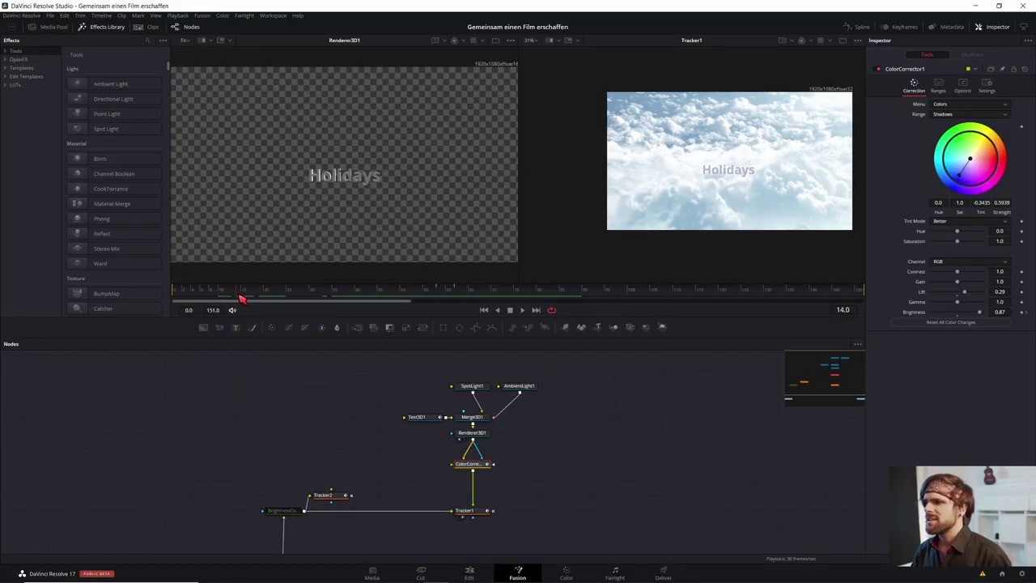
pyautogui.moveTo(241, 298); pyautogui.dragTo(383, 296)
pyautogui.click(322, 494)
pyautogui.moveTo(347, 423); pyautogui.dragTo(446, 433)
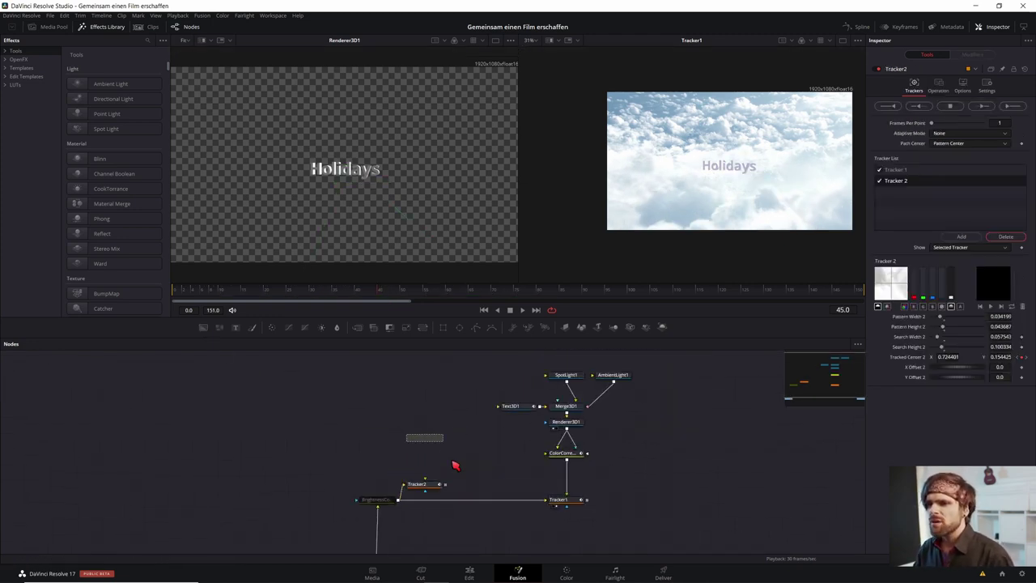
# Step: Add a solid white Background1 feeding Tracker2, plus a Polygon node placed to the left
pyautogui.click(424, 439)
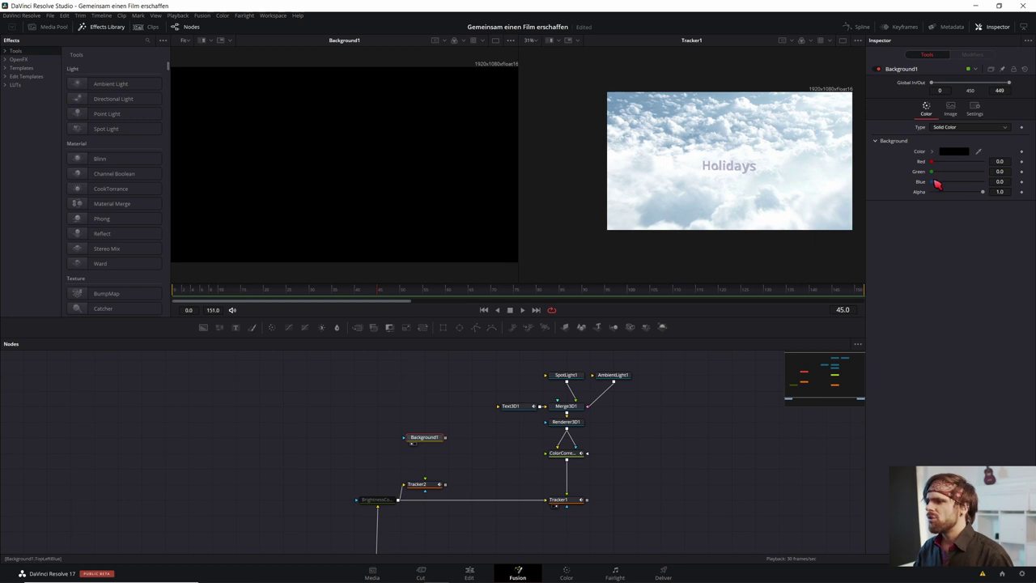
pyautogui.click(962, 158)
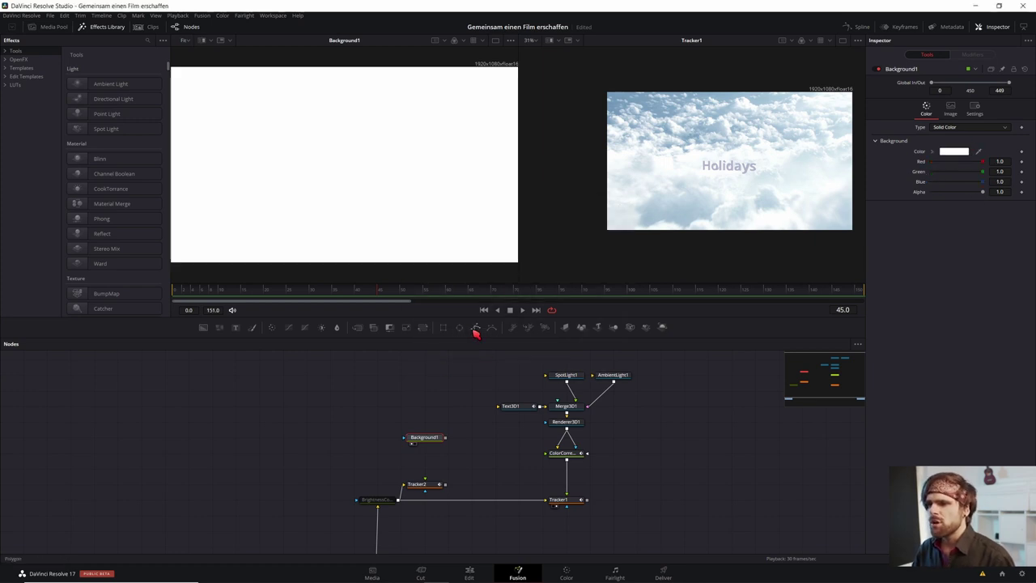
pyautogui.click(425, 404)
pyautogui.moveTo(424, 443); pyautogui.dragTo(431, 490)
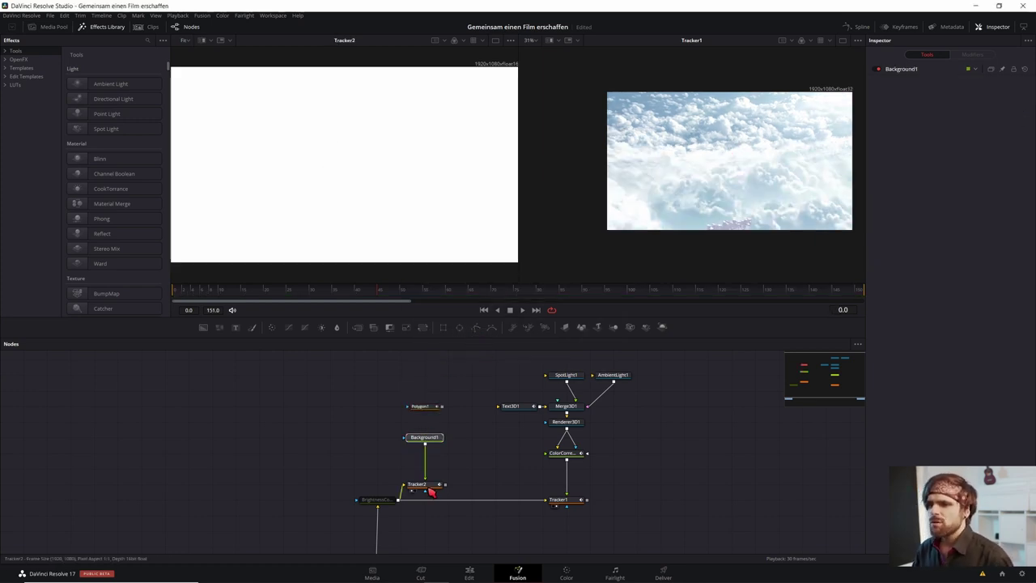
pyautogui.click(429, 486)
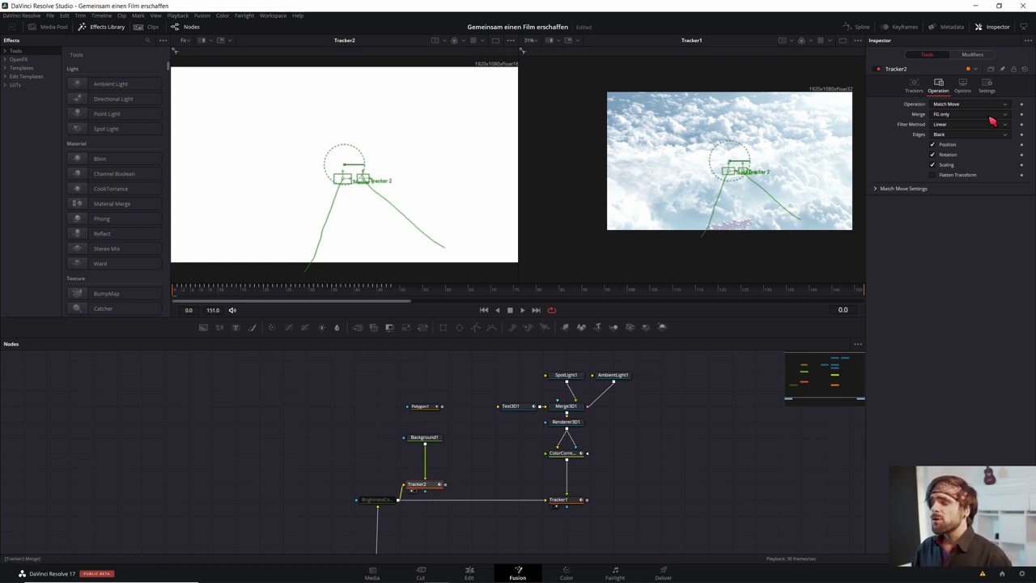
pyautogui.moveTo(422, 406); pyautogui.dragTo(256, 406)
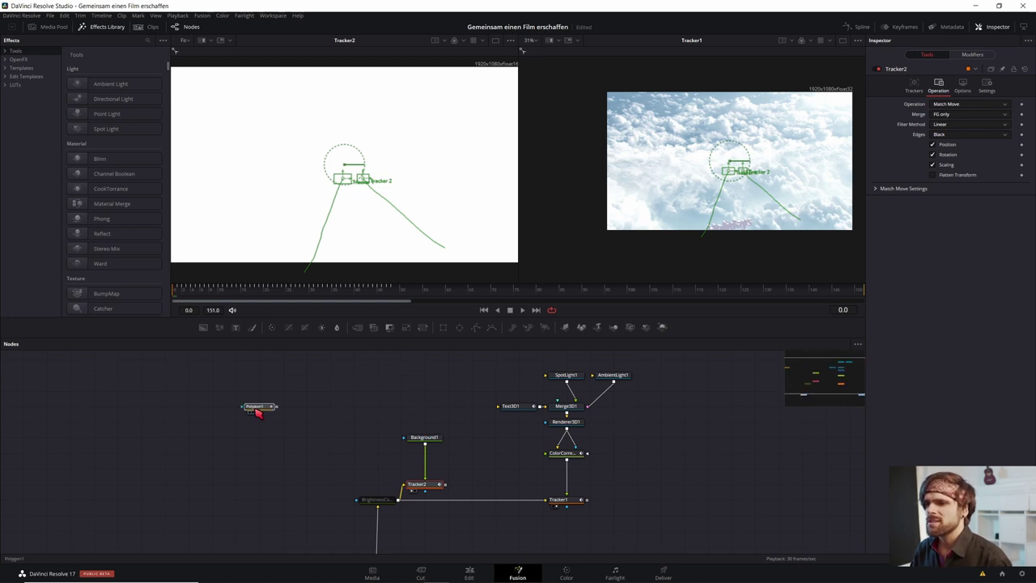
# Step: Attach a trial Ellipse mask to Background1 and view Merge1 in the second viewer
pyautogui.click(422, 413)
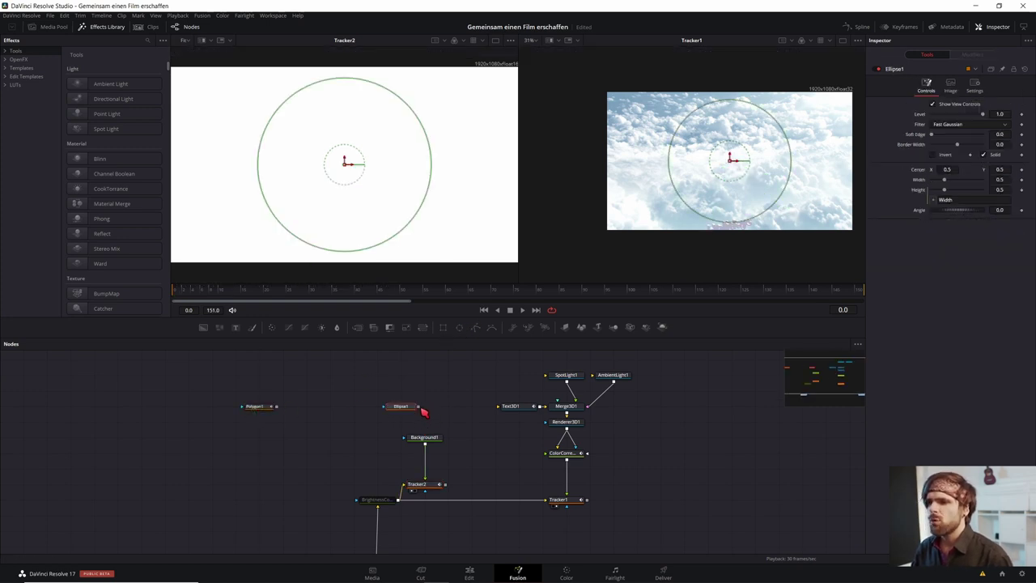
pyautogui.moveTo(427, 435); pyautogui.dragTo(434, 410)
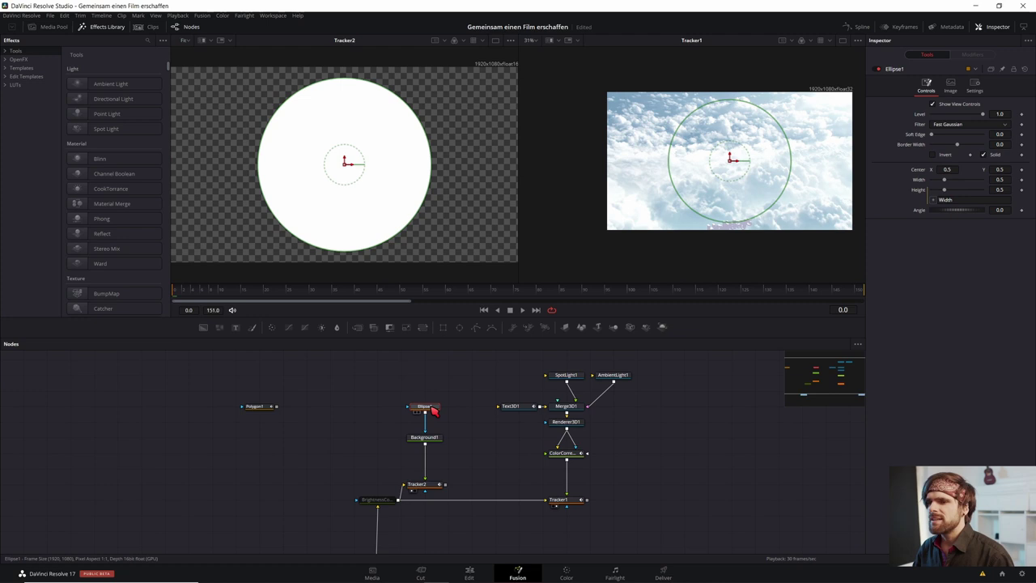
pyautogui.scroll(-3, 433, 494)
pyautogui.click(437, 479)
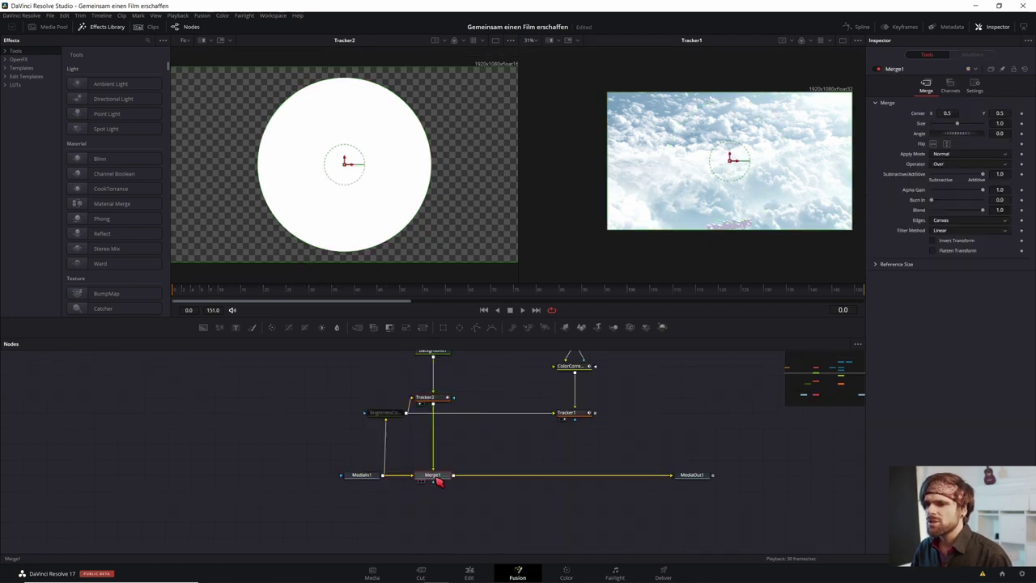
pyautogui.press('2')
pyautogui.moveTo(341, 299); pyautogui.dragTo(157, 285)
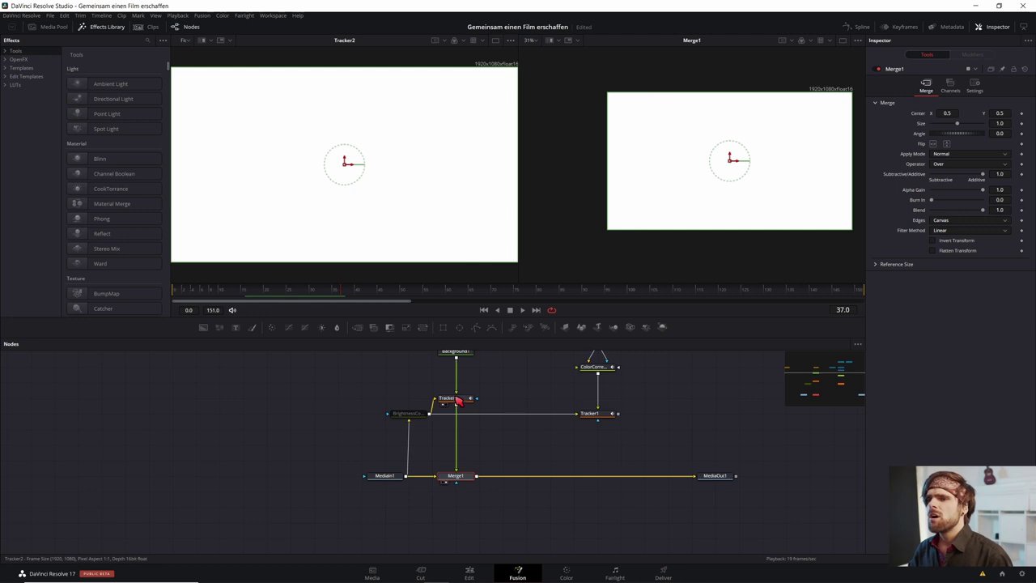
# Step: Delete Ellipse1 and connect Polygon1 to Background1's mask input instead
pyautogui.moveTo(471, 397); pyautogui.dragTo(488, 423)
pyautogui.moveTo(484, 386); pyautogui.dragTo(489, 413)
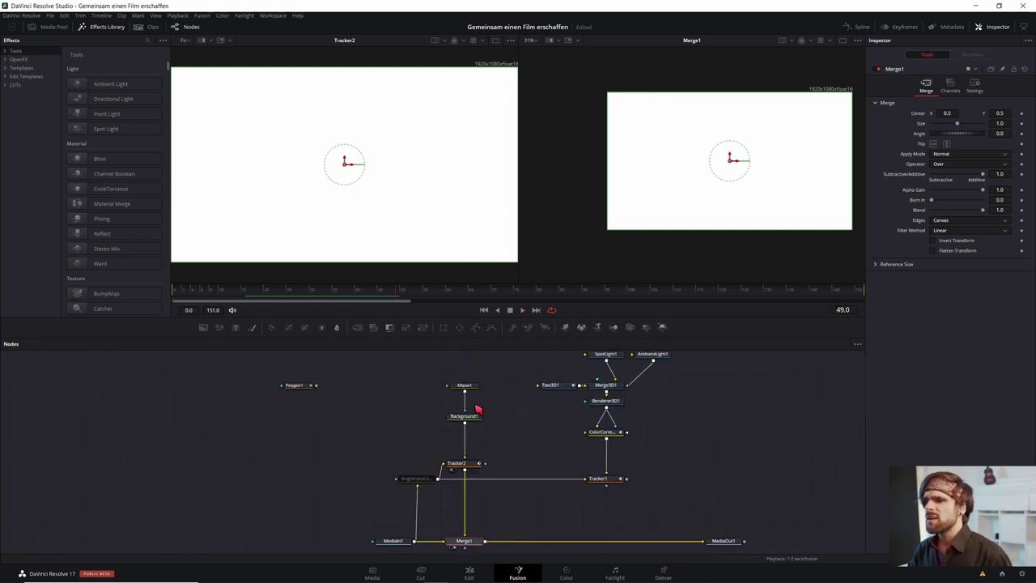
pyautogui.click(472, 391)
pyautogui.click(482, 391)
pyautogui.press('Delete')
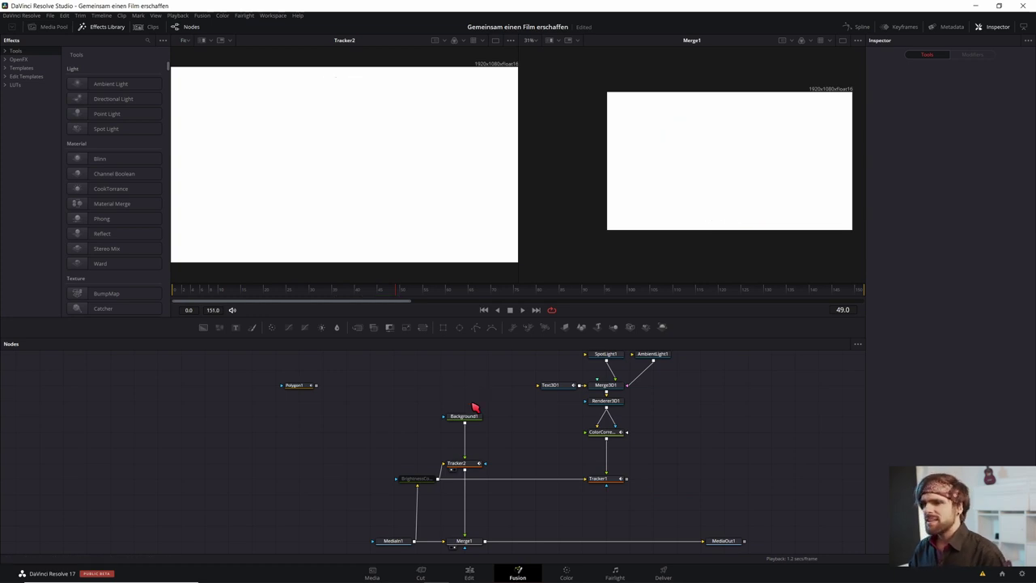
pyautogui.moveTo(319, 388)
pyautogui.mouseDown()
pyautogui.moveTo(484, 387)
pyautogui.moveTo(474, 427)
pyautogui.mouseUp()
# Step: Trace the cloud tops with Polygon points and close the shape
pyautogui.scroll(2, 589, 190)
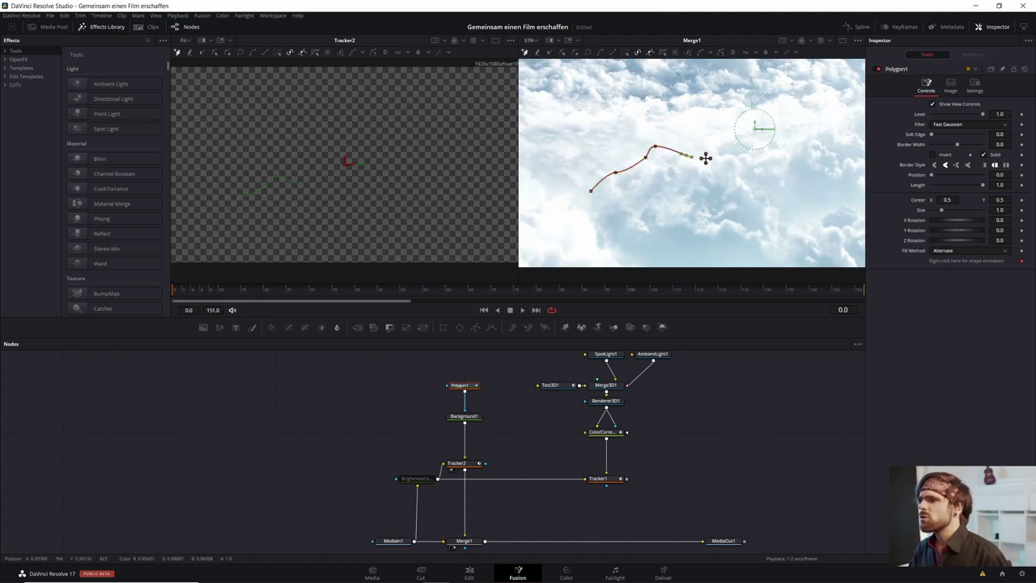
pyautogui.scroll(1, 650, 155)
pyautogui.scroll(1, 615, 174)
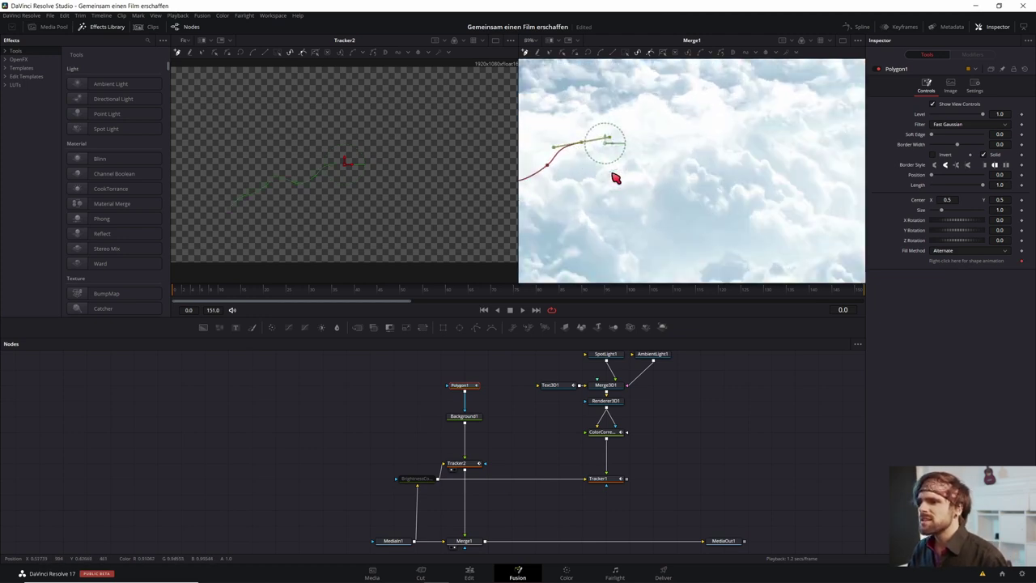
pyautogui.scroll(1, 652, 157)
pyautogui.moveTo(635, 125); pyautogui.dragTo(674, 137)
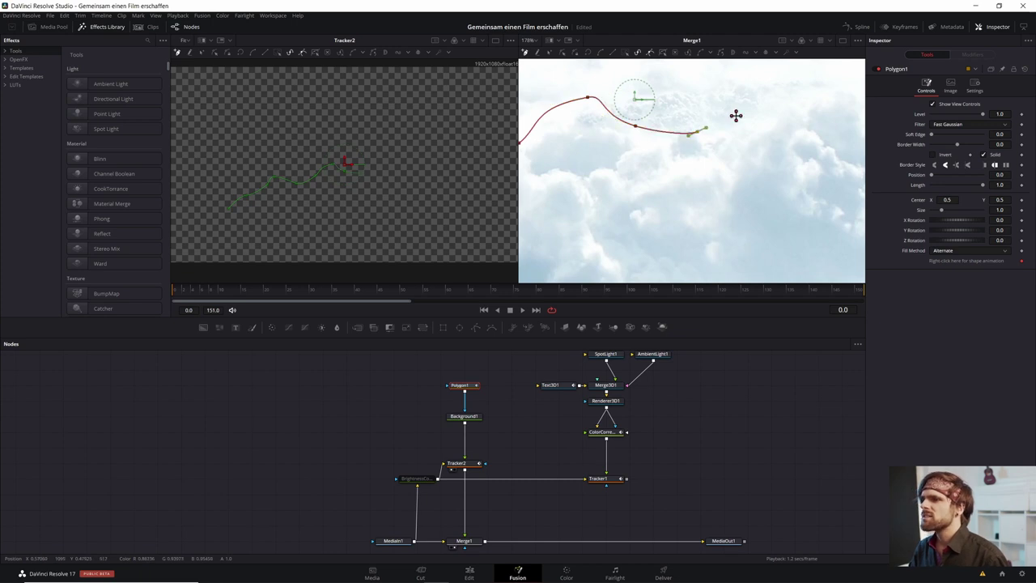
pyautogui.click(767, 109)
pyautogui.scroll(-2, 767, 108)
pyautogui.scroll(-3, 594, 145)
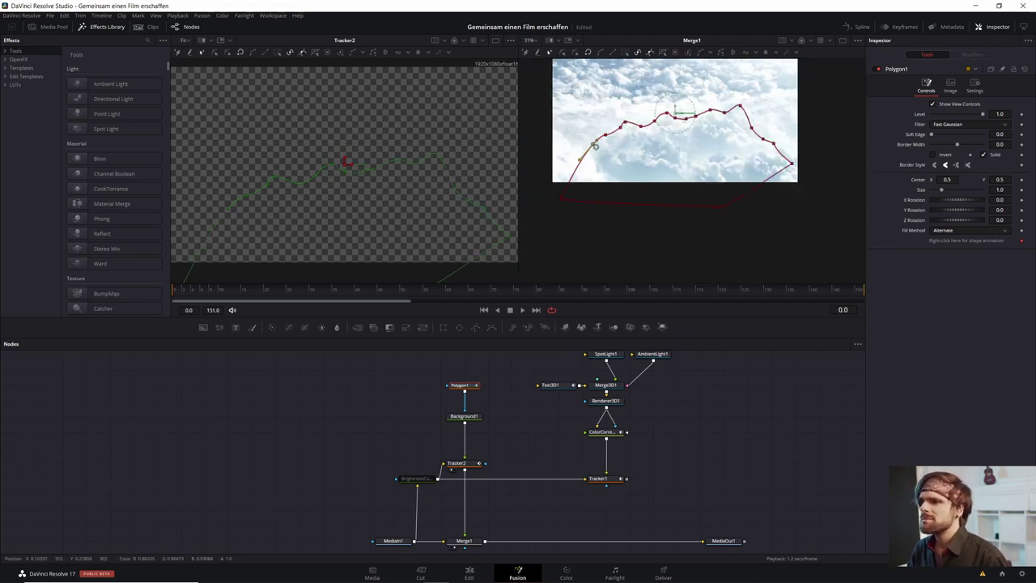
pyautogui.click(595, 146)
# Step: Feather the polygon mask with a Soft Edge of about 0.055
pyautogui.scroll(1, 645, 121)
pyautogui.moveTo(935, 139); pyautogui.dragTo(947, 143)
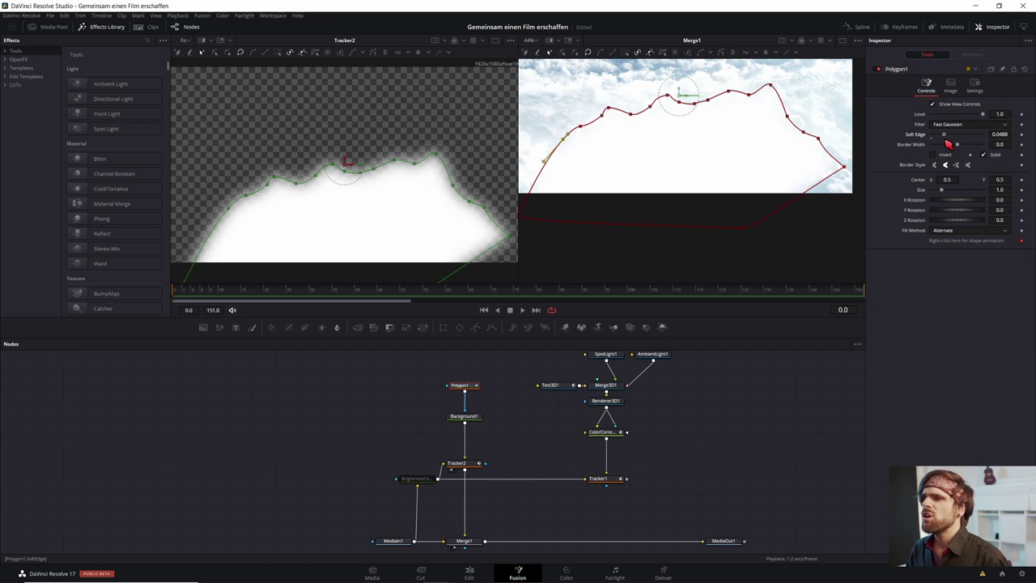
pyautogui.scroll(1, 645, 145)
pyautogui.scroll(-1, 626, 130)
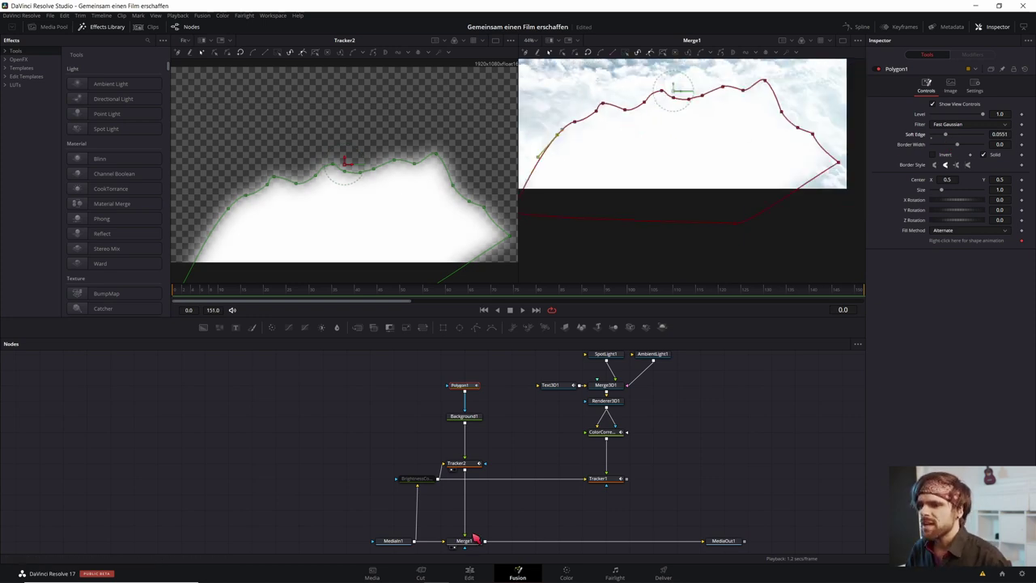
# Step: Delete Merge1 and link Tracker2's output to Tracker1's mask input
pyautogui.moveTo(468, 537); pyautogui.dragTo(489, 515)
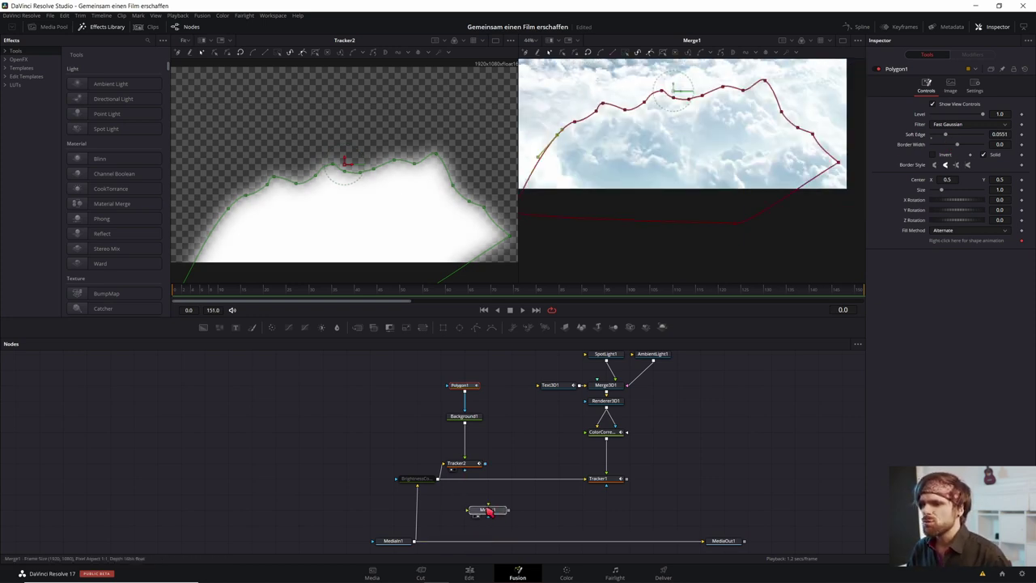
pyautogui.press('Delete')
pyautogui.moveTo(483, 463); pyautogui.dragTo(612, 486)
# Step: Show Tracker1 in the second viewer and scrub to a frame showing Holidays
pyautogui.click(598, 478)
pyautogui.press('2')
pyautogui.press('space')
pyautogui.moveTo(189, 293); pyautogui.dragTo(327, 315)
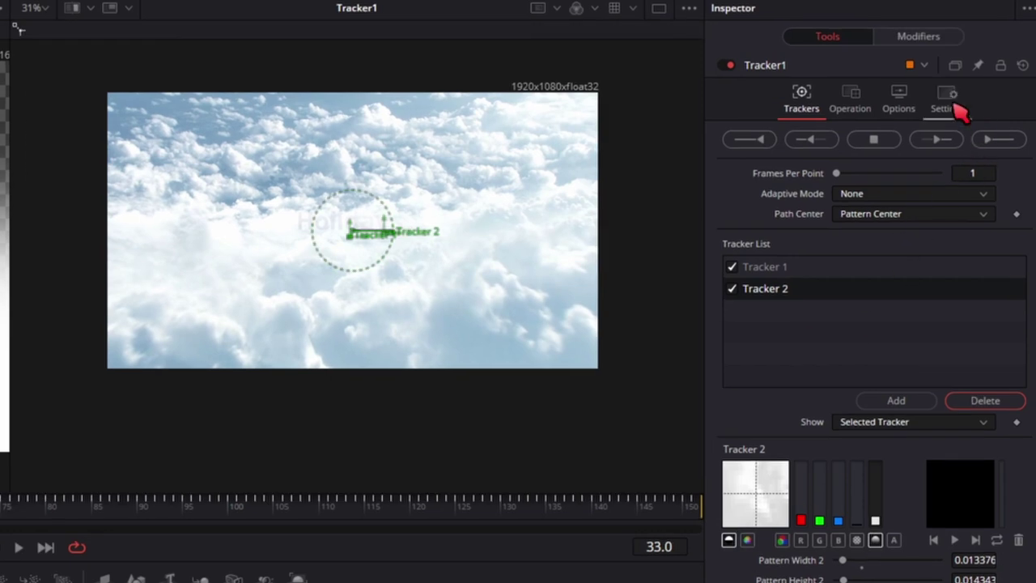
# Step: Enable Apply Mask Inverted in Tracker1's Settings so the clouds cover the text
pyautogui.click(948, 101)
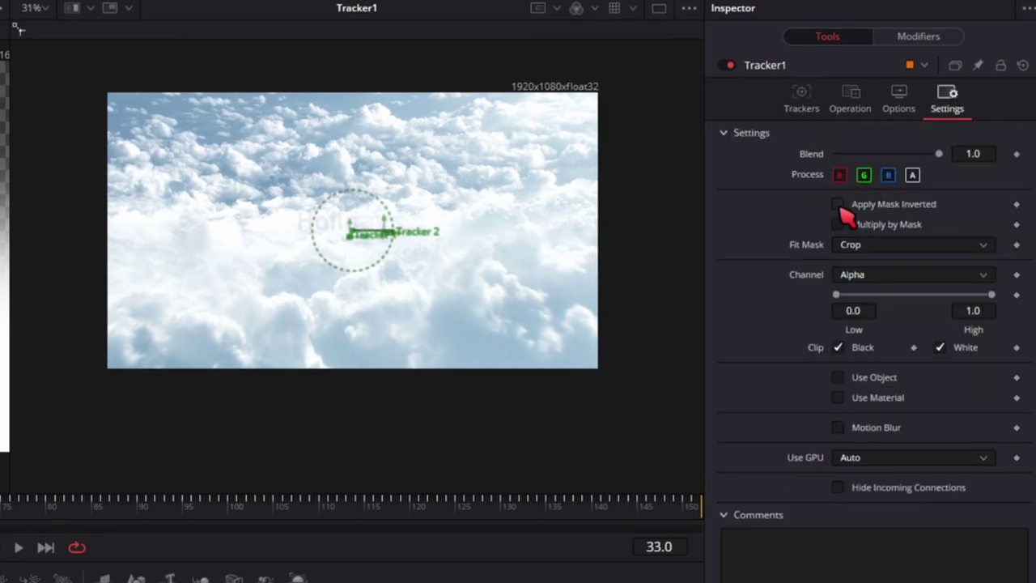
pyautogui.click(838, 205)
pyautogui.scroll(2, 364, 257)
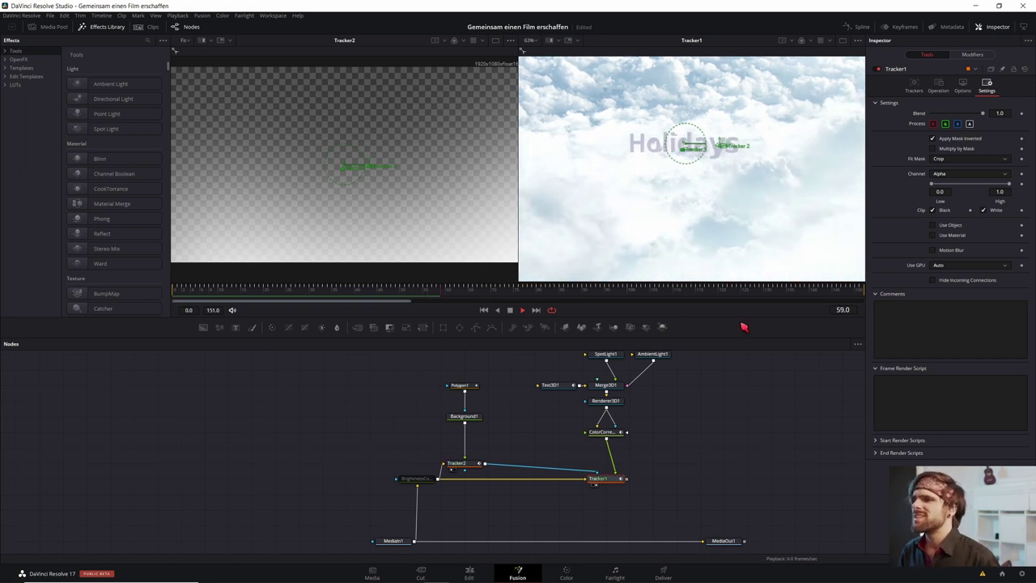
pyautogui.scroll(-1, 724, 201)
pyautogui.scroll(-1, 724, 202)
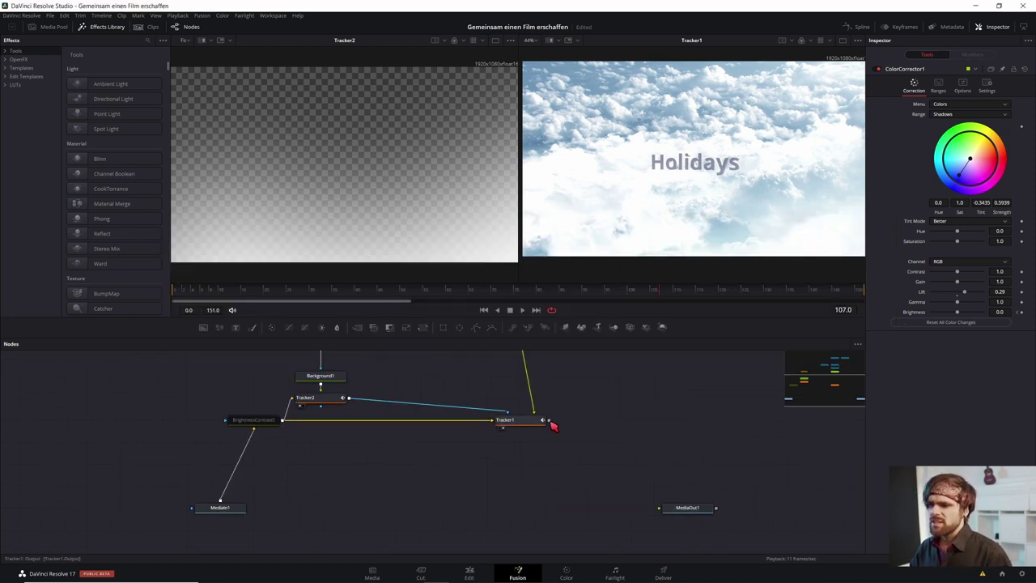
# Step: Wire Tracker1's output into MediaOut1 and play back to check
pyautogui.moveTo(550, 421)
pyautogui.mouseDown()
pyautogui.moveTo(672, 520)
pyautogui.moveTo(659, 427)
pyautogui.mouseUp()
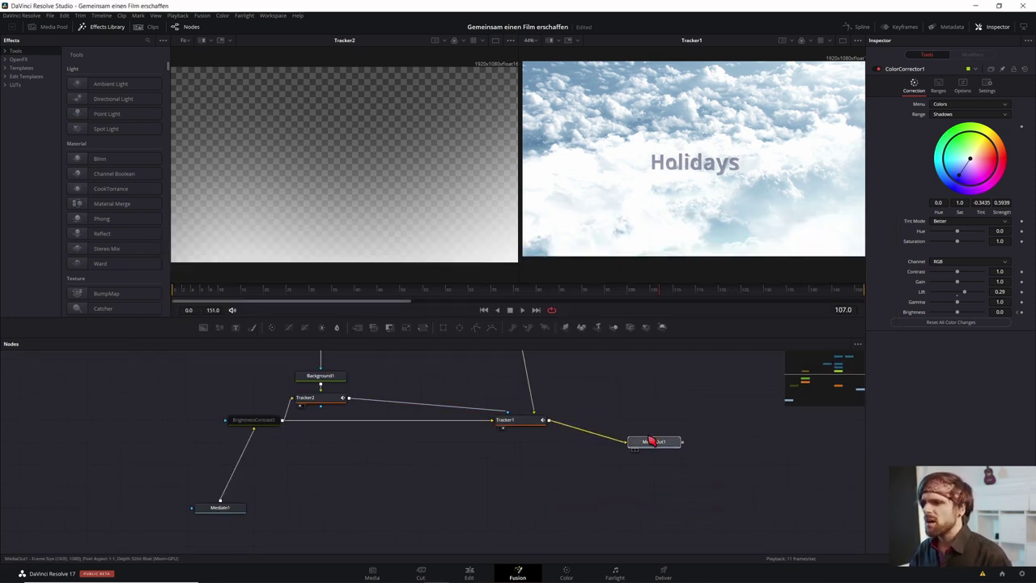
pyautogui.click(301, 289)
pyautogui.press('space')
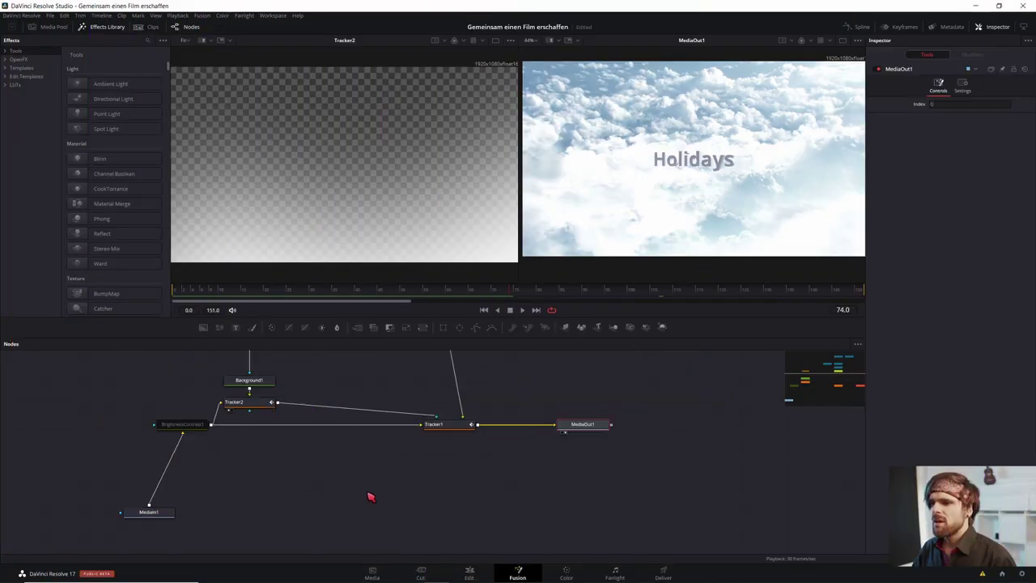
# Step: Set Tracker1's Operation Merge option to FG only and play back the result
pyautogui.click(468, 428)
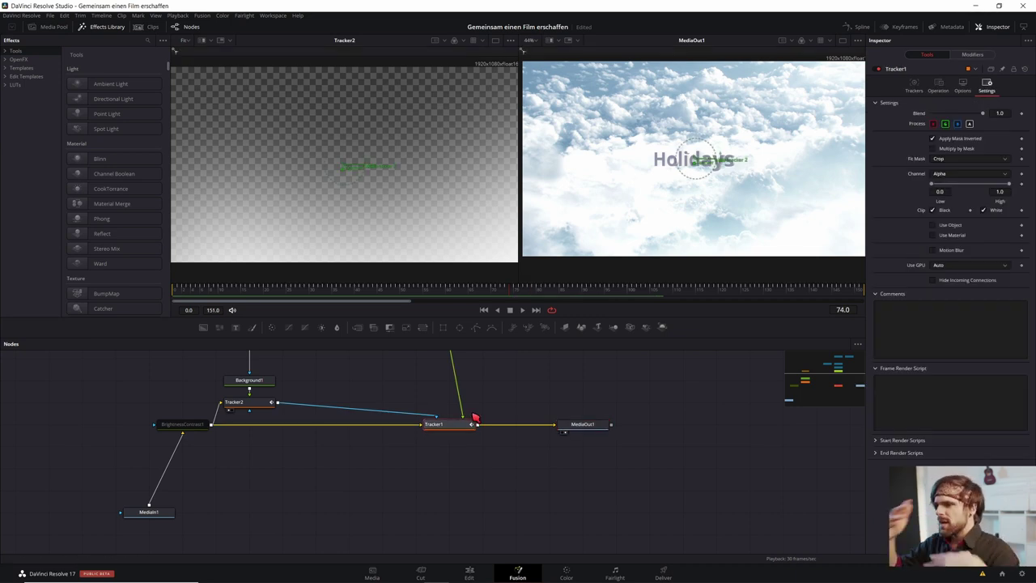
pyautogui.click(938, 89)
pyautogui.click(966, 115)
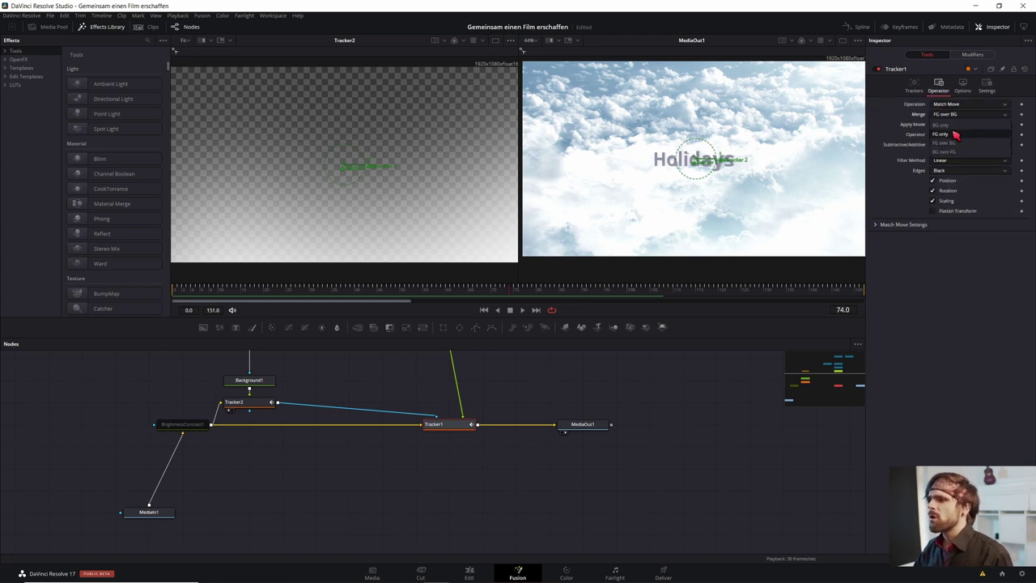
pyautogui.click(955, 135)
pyautogui.moveTo(231, 288)
pyautogui.mouseDown()
pyautogui.moveTo(243, 280)
pyautogui.moveTo(221, 289)
pyautogui.mouseUp()
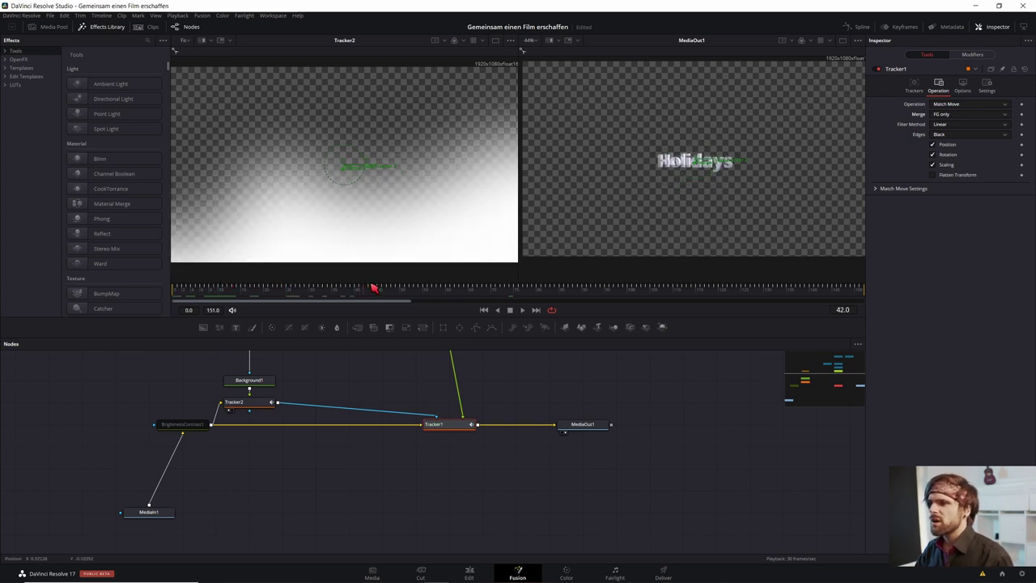
pyautogui.press('space')
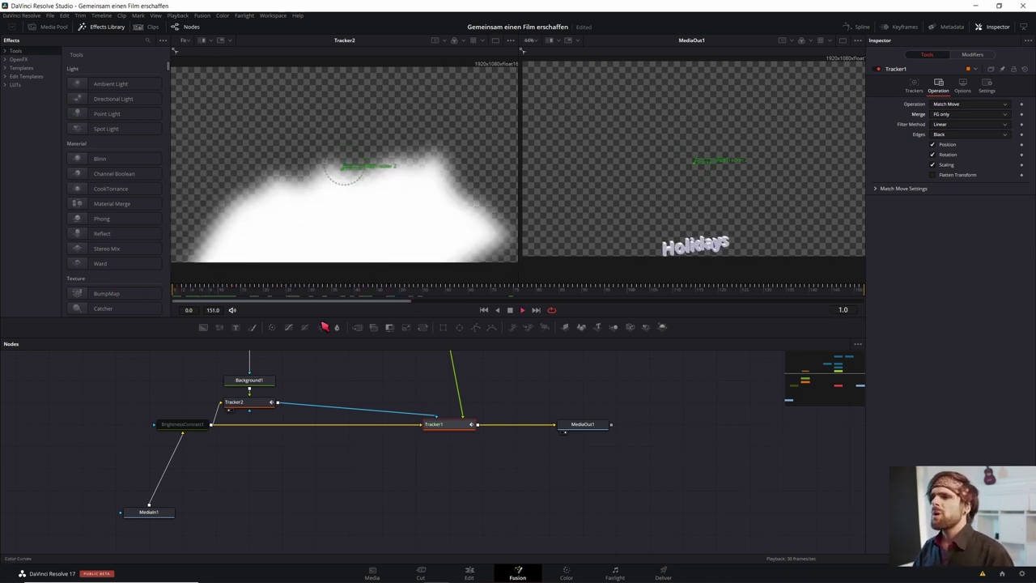
pyautogui.press('space')
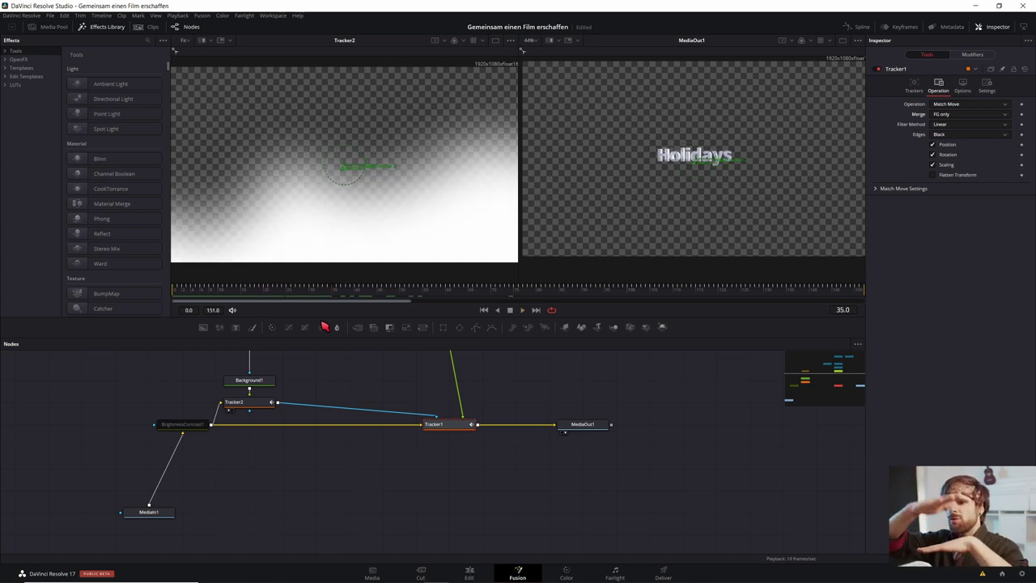
pyautogui.scroll(-3, 379, 456)
pyautogui.scroll(3, 393, 472)
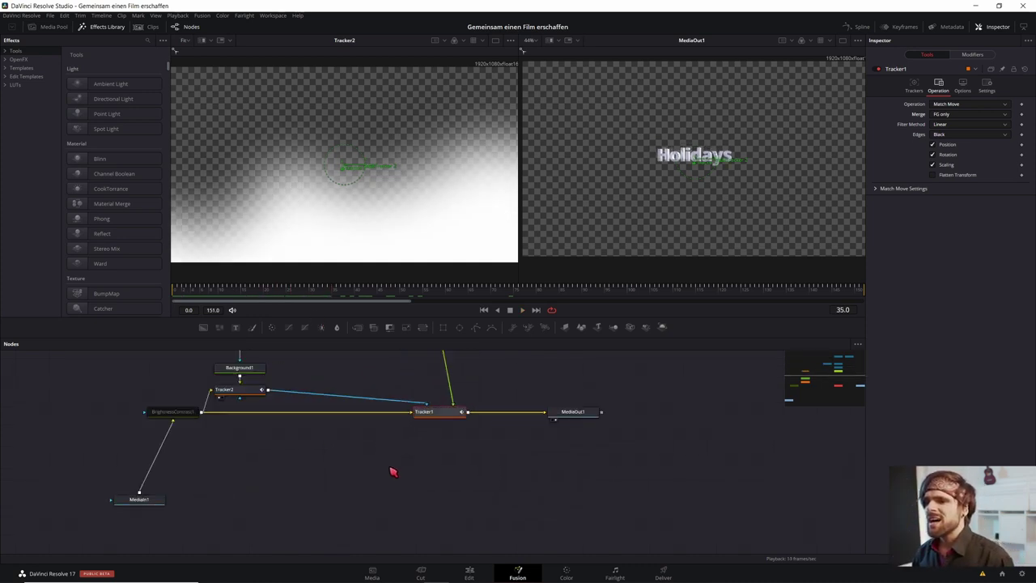
pyautogui.scroll(-3, 407, 464)
pyautogui.scroll(-1, 468, 466)
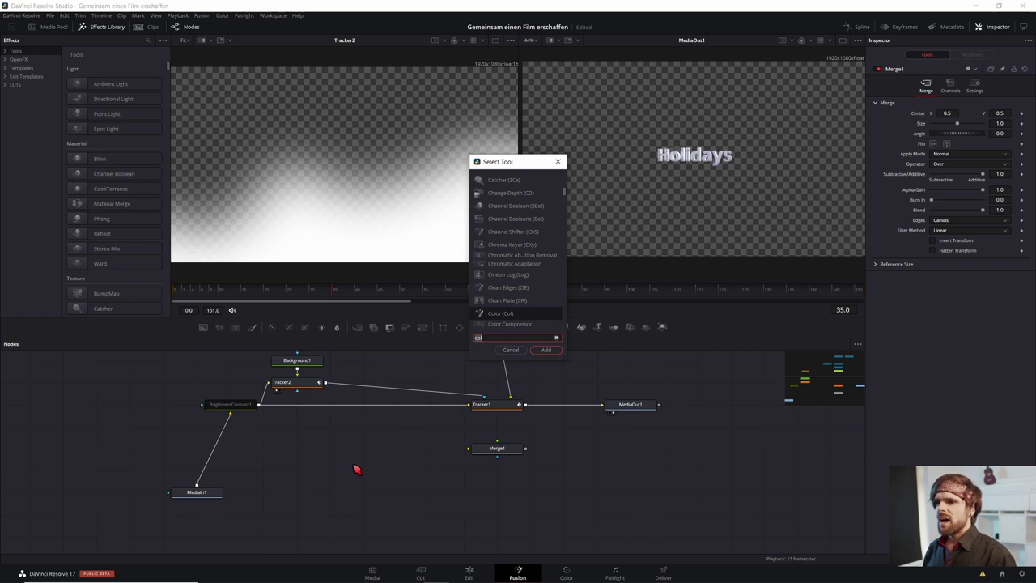
# Step: Add a Background2 node via the 'ba' search and make it fully transparent
pyautogui.press('BackSpace')
pyautogui.press('BackSpace')
pyautogui.press('BackSpace')
pyautogui.write('ba')
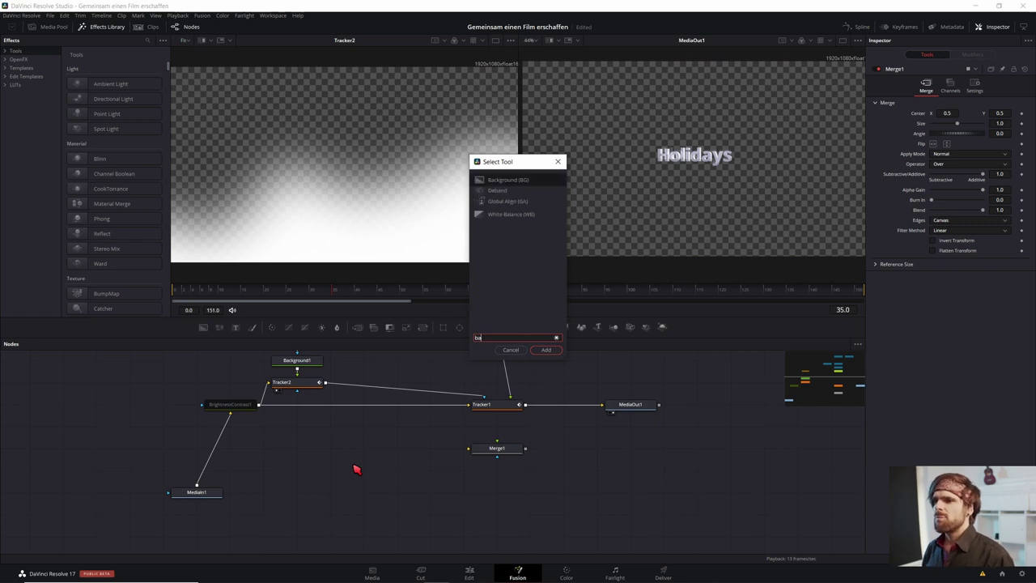
pyautogui.press('Return')
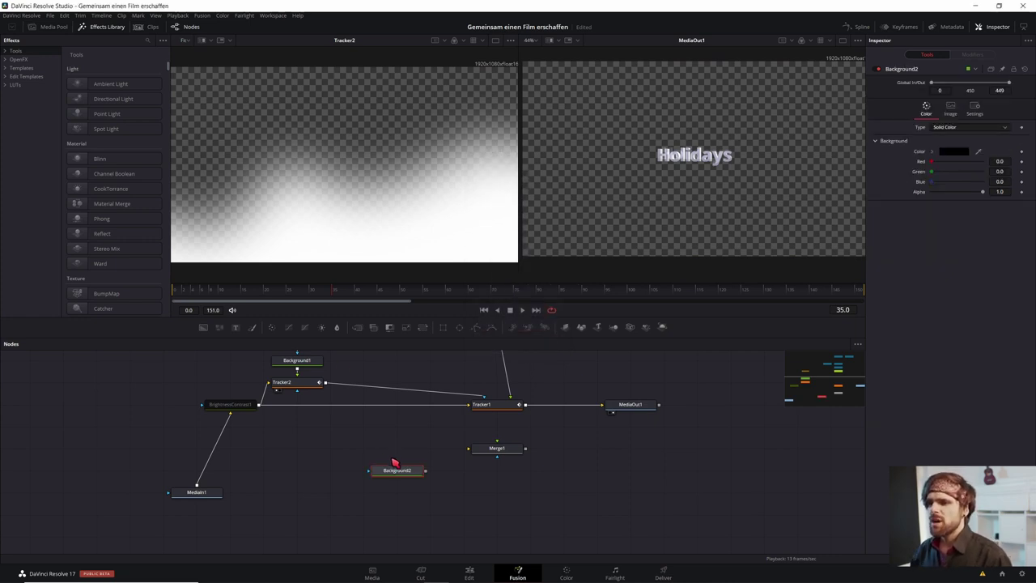
pyautogui.press('1')
pyautogui.moveTo(397, 471); pyautogui.dragTo(397, 448)
pyautogui.moveTo(978, 194); pyautogui.dragTo(850, 193)
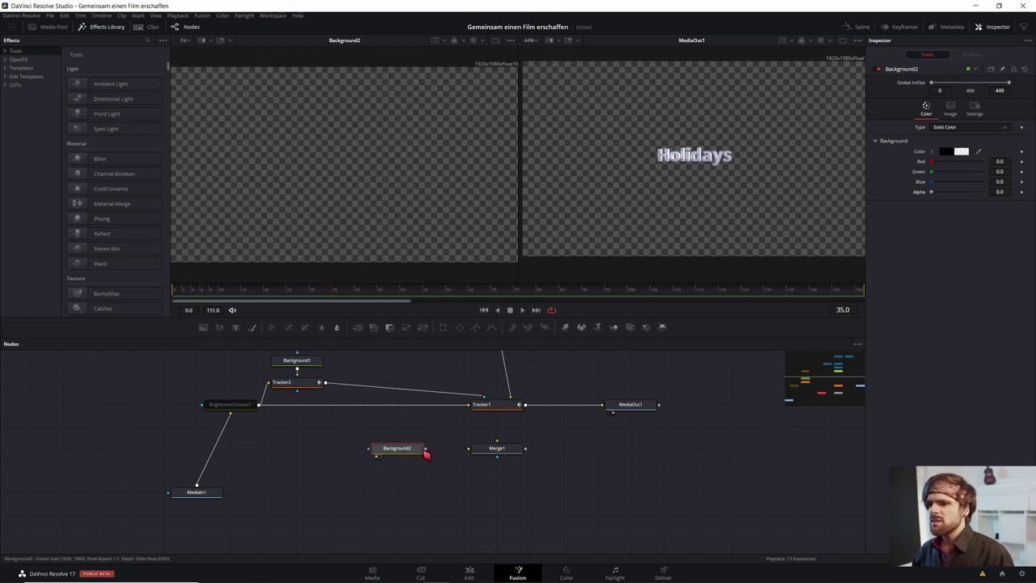
# Step: Wire Tracker1 and Tracker2 into the new Merge1 and scrub to frame 10
pyautogui.moveTo(527, 407); pyautogui.dragTo(501, 450)
pyautogui.click(498, 449)
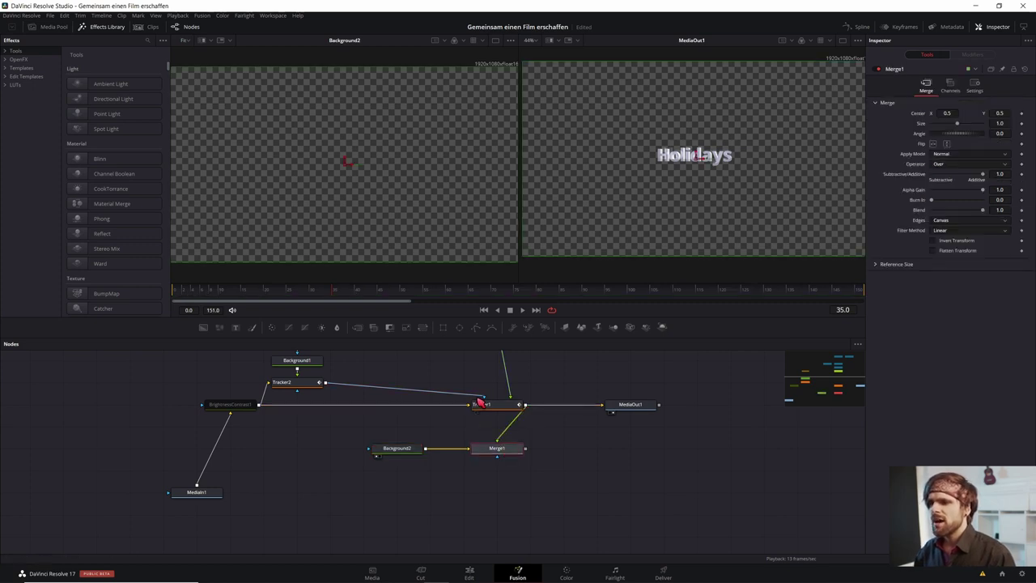
pyautogui.moveTo(480, 402)
pyautogui.mouseDown()
pyautogui.moveTo(502, 455)
pyautogui.moveTo(813, 96)
pyautogui.mouseUp()
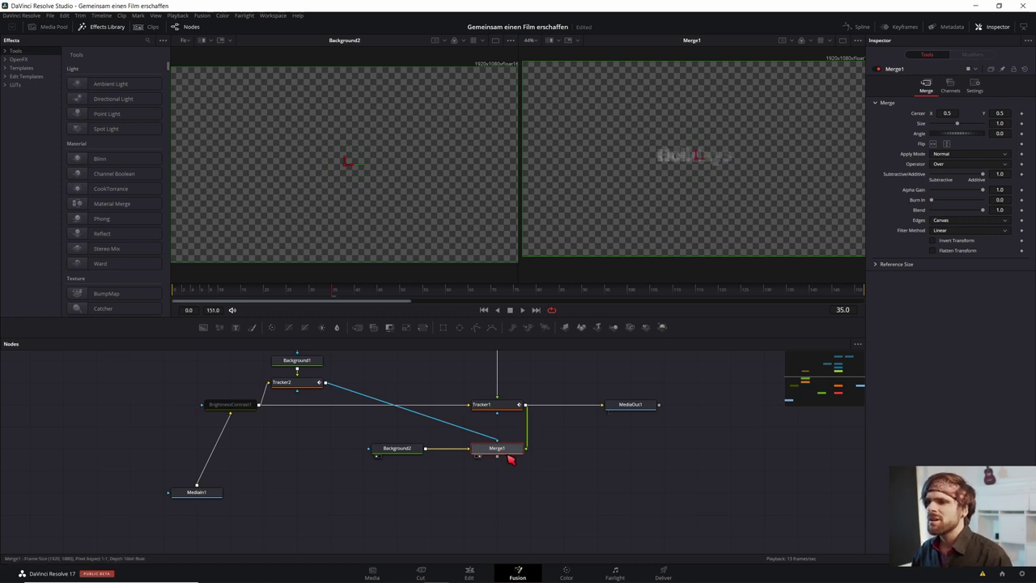
pyautogui.moveTo(348, 295)
pyautogui.mouseDown()
pyautogui.moveTo(788, 291)
pyautogui.moveTo(223, 295)
pyautogui.mouseUp()
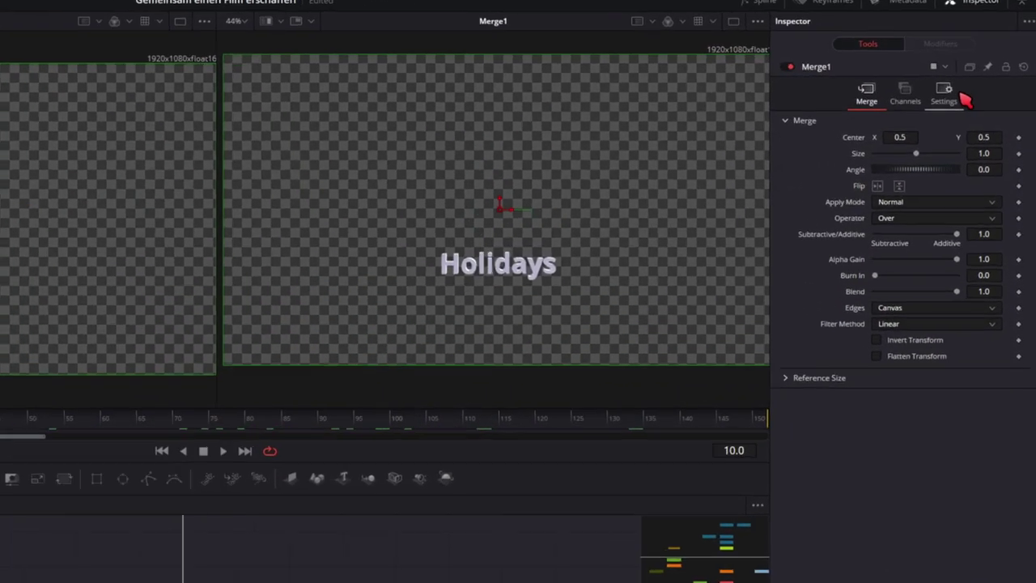
# Step: Tick Apply Mask Inverted on Merge1, play back, and load the viewers
pyautogui.click(982, 86)
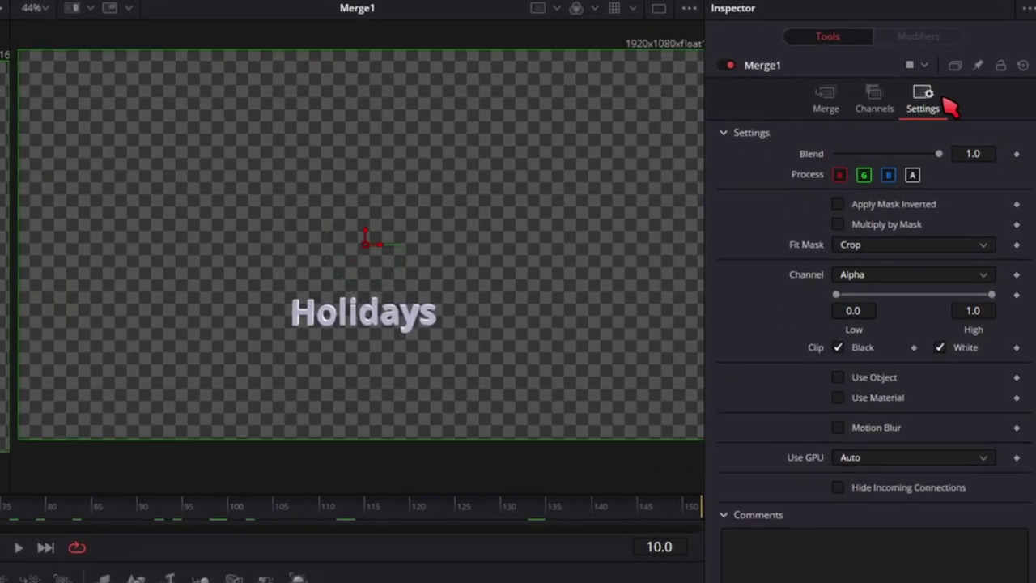
pyautogui.click(838, 204)
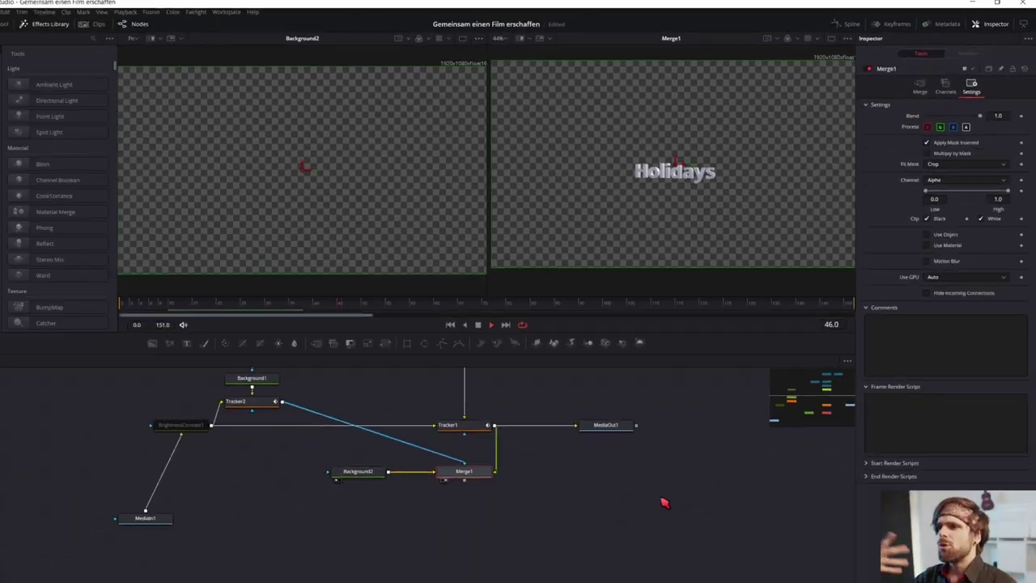
pyautogui.press('space')
pyautogui.scroll(-2, 557, 470)
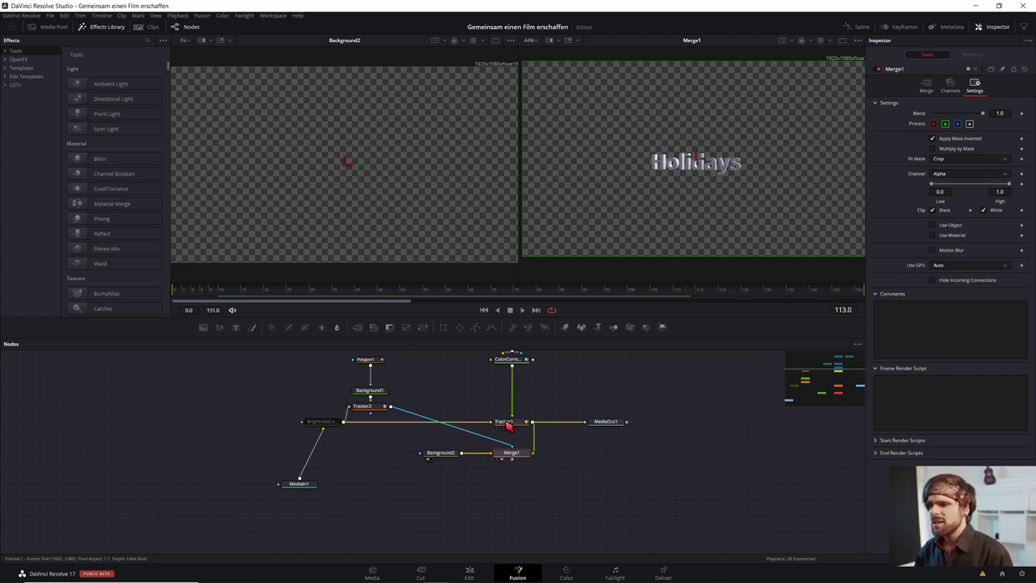
pyautogui.moveTo(605, 422); pyautogui.dragTo(768, 121)
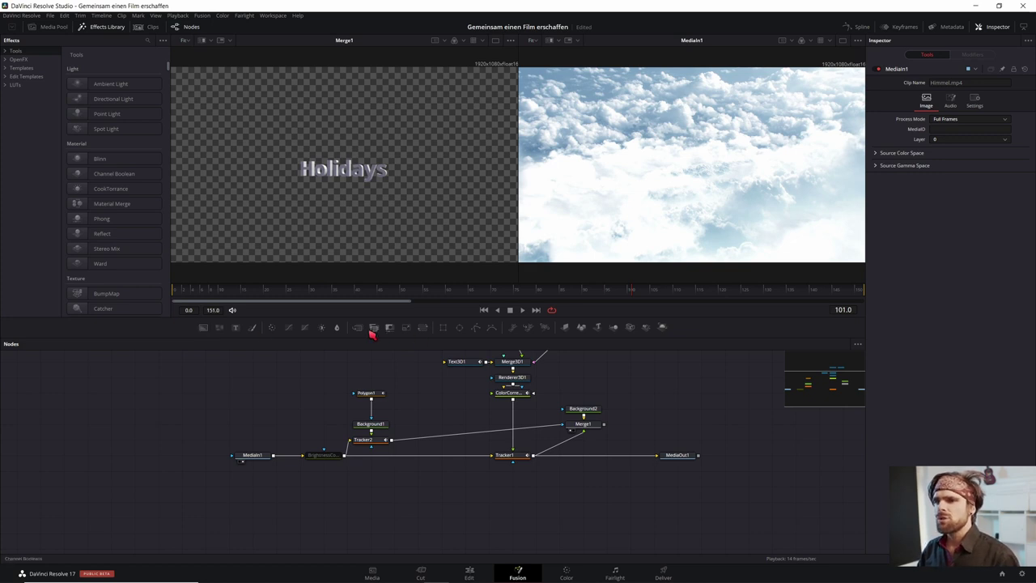
# Step: Add Merge2 with MediaIn1 clouds as background and Merge1's title as foreground, feeding MediaOut1
pyautogui.moveTo(504, 438); pyautogui.dragTo(573, 488)
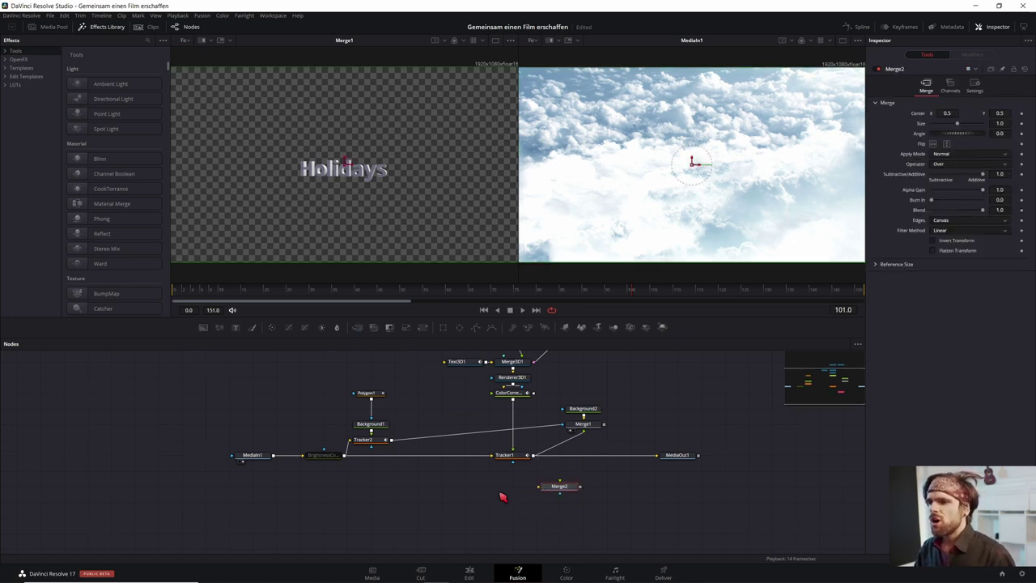
pyautogui.moveTo(517, 499); pyautogui.dragTo(544, 491)
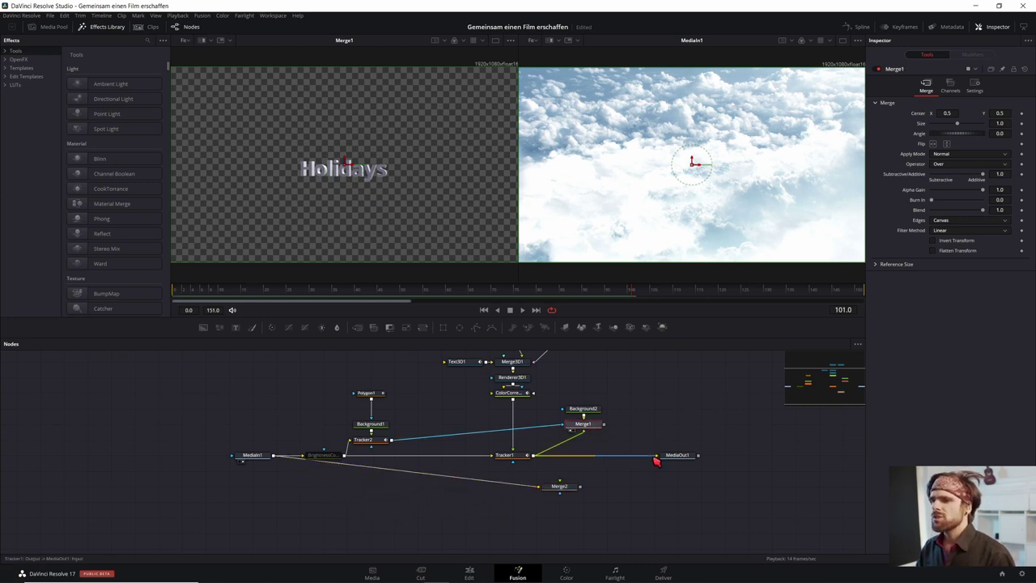
pyautogui.moveTo(590, 457); pyautogui.dragTo(564, 491)
pyautogui.press('2')
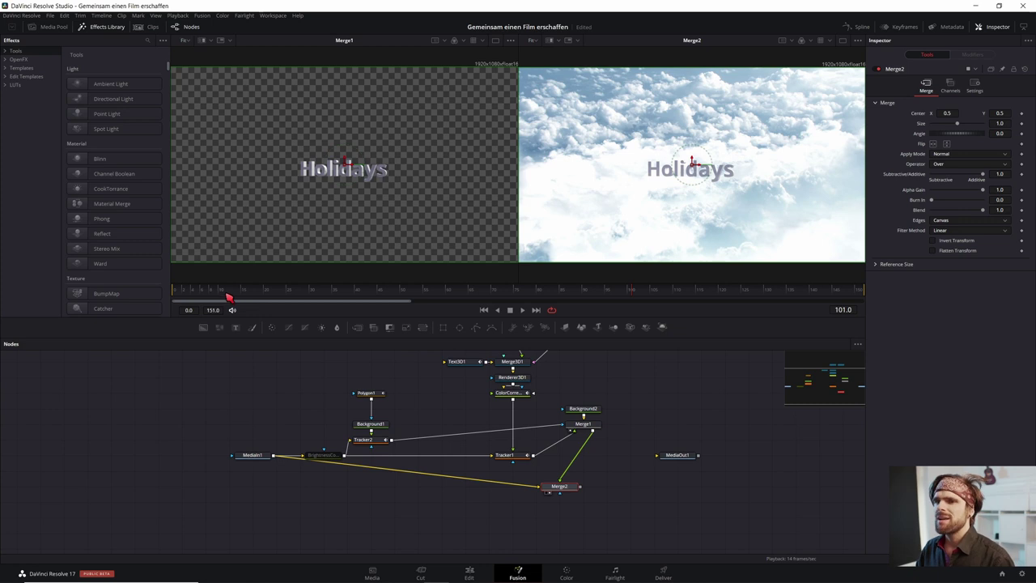
pyautogui.moveTo(676, 456)
pyautogui.mouseDown()
pyautogui.moveTo(676, 502)
pyautogui.moveTo(673, 489)
pyautogui.mouseUp()
pyautogui.moveTo(579, 486); pyautogui.dragTo(657, 486)
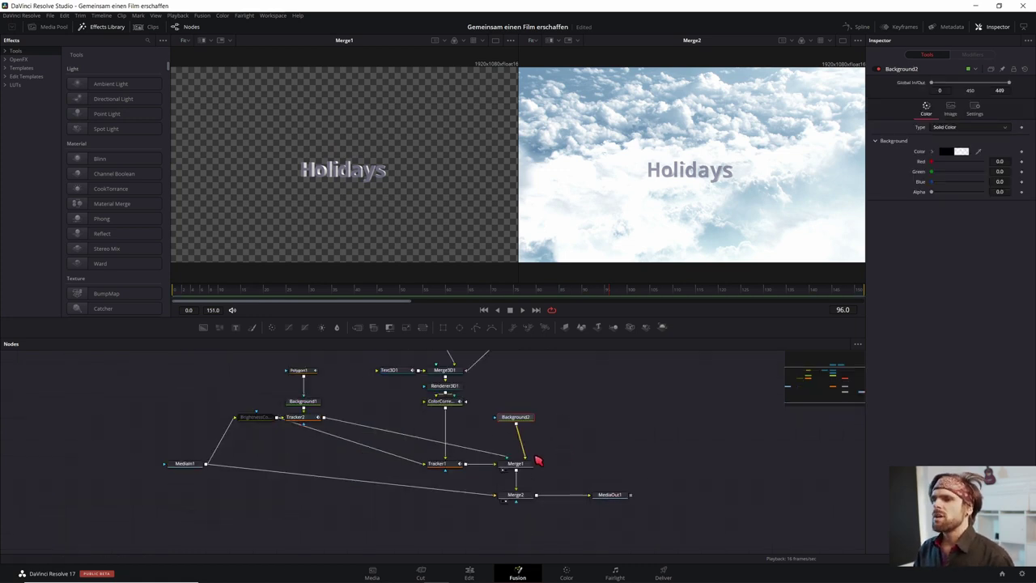
pyautogui.click(523, 467)
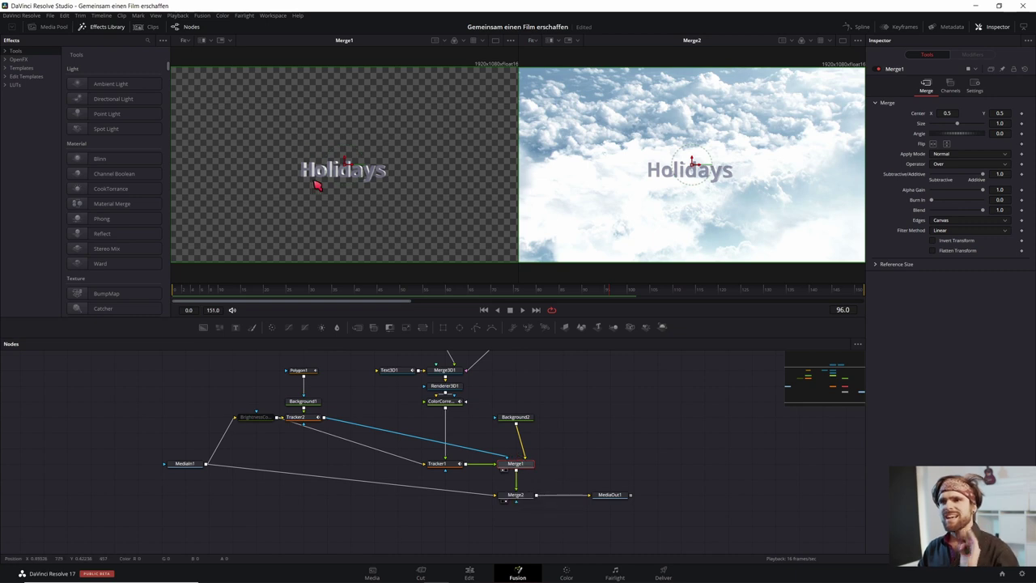
# Step: Add a Bitmap mask after Merge1 and scrub the clip to check the title mask
pyautogui.click(591, 455)
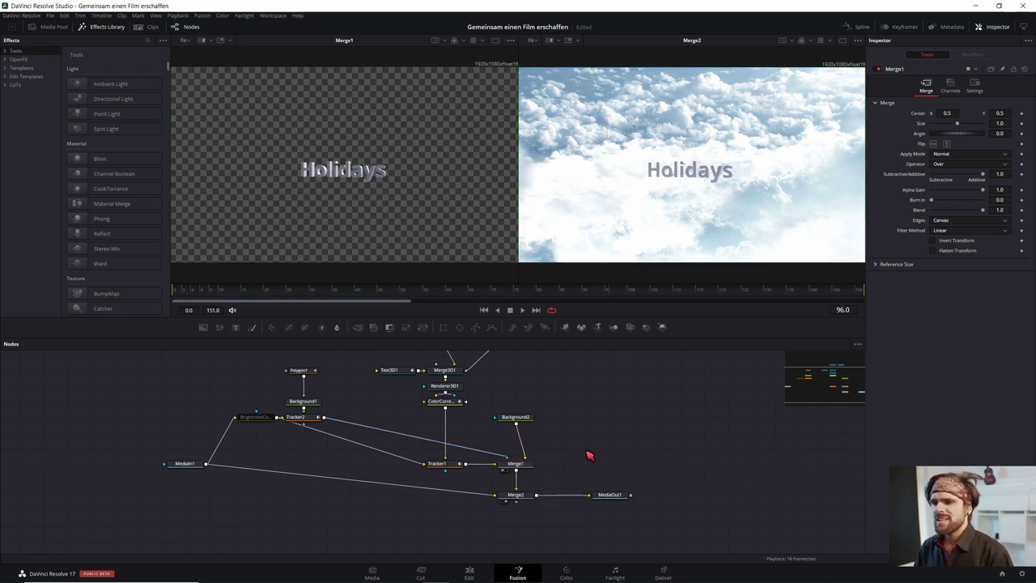
pyautogui.hotkey('shift', 'space')
pyautogui.write('b')
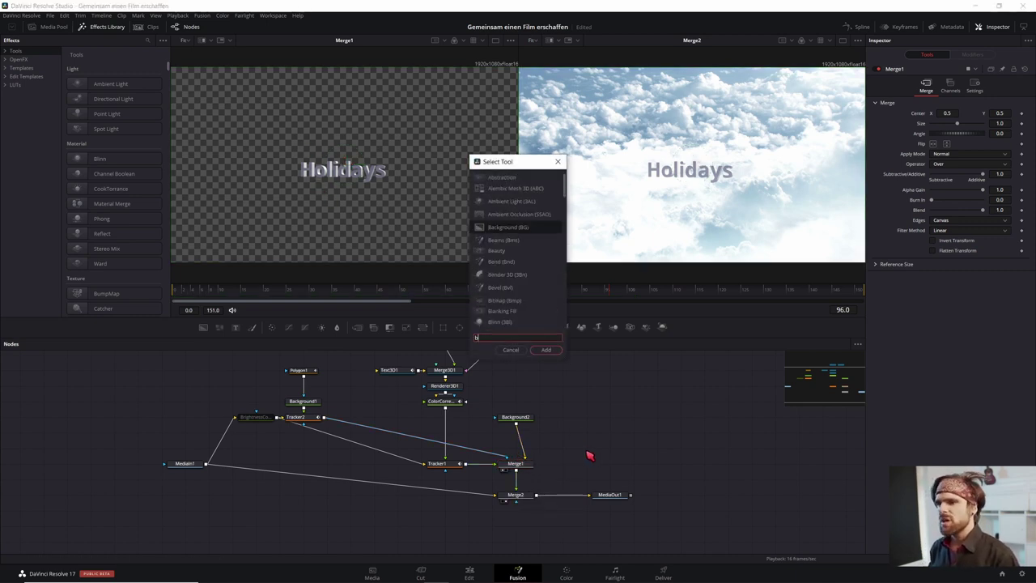
pyautogui.write('it')
pyautogui.press('Return')
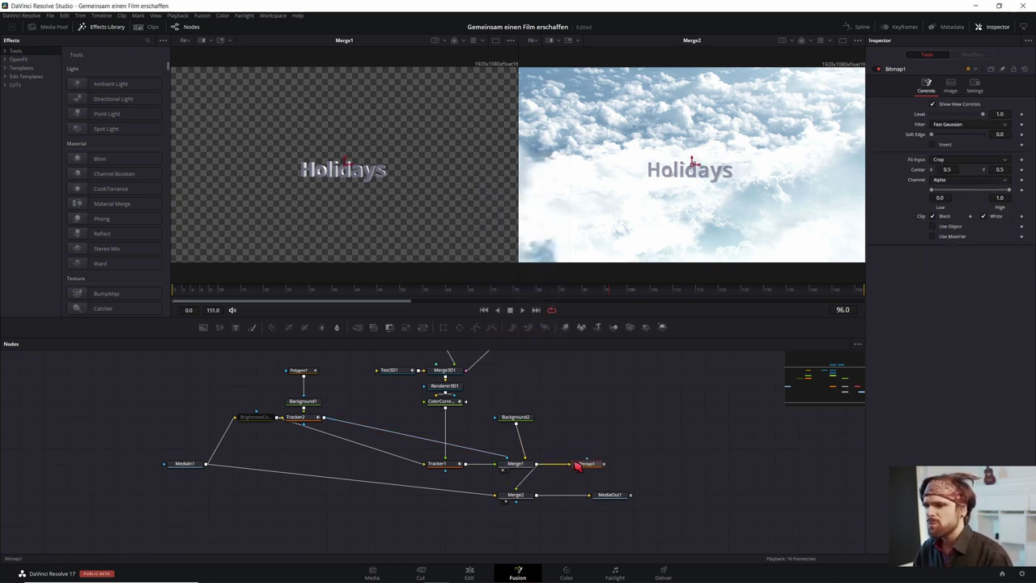
pyautogui.press('1')
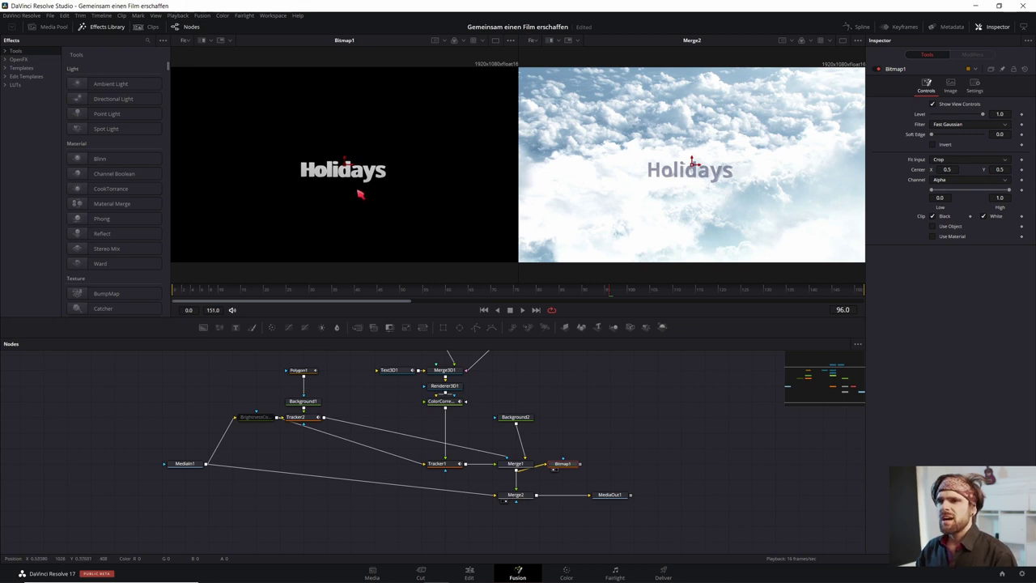
pyautogui.scroll(3, 360, 194)
pyautogui.moveTo(224, 290)
pyautogui.mouseDown()
pyautogui.moveTo(384, 302)
pyautogui.moveTo(653, 288)
pyautogui.mouseUp()
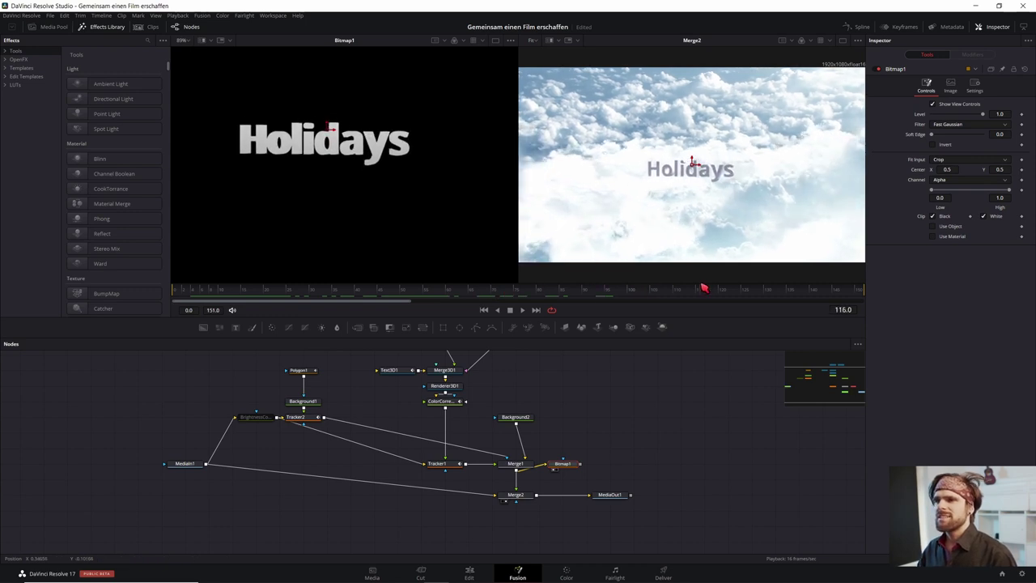
pyautogui.click(597, 437)
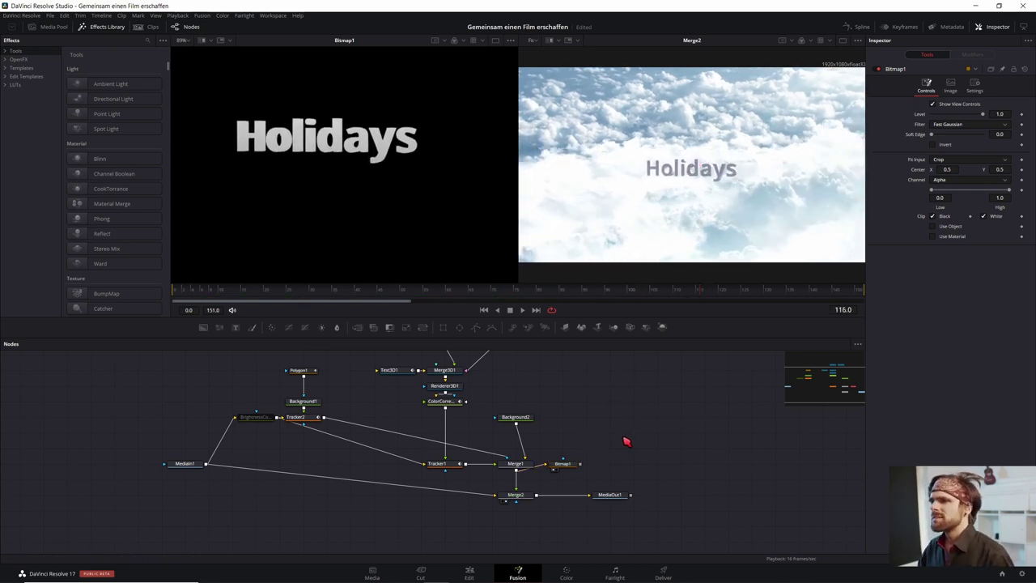
# Step: Add a second media output after Bitmap1 and rename it 'Text'
pyautogui.click(574, 466)
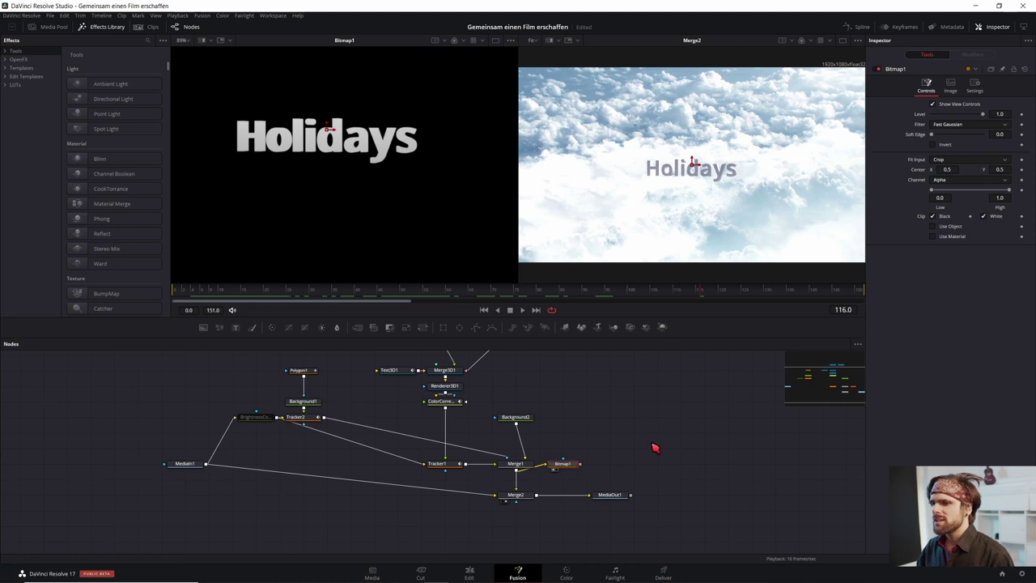
pyautogui.hotkey('shift', 'space')
pyautogui.write('bit')
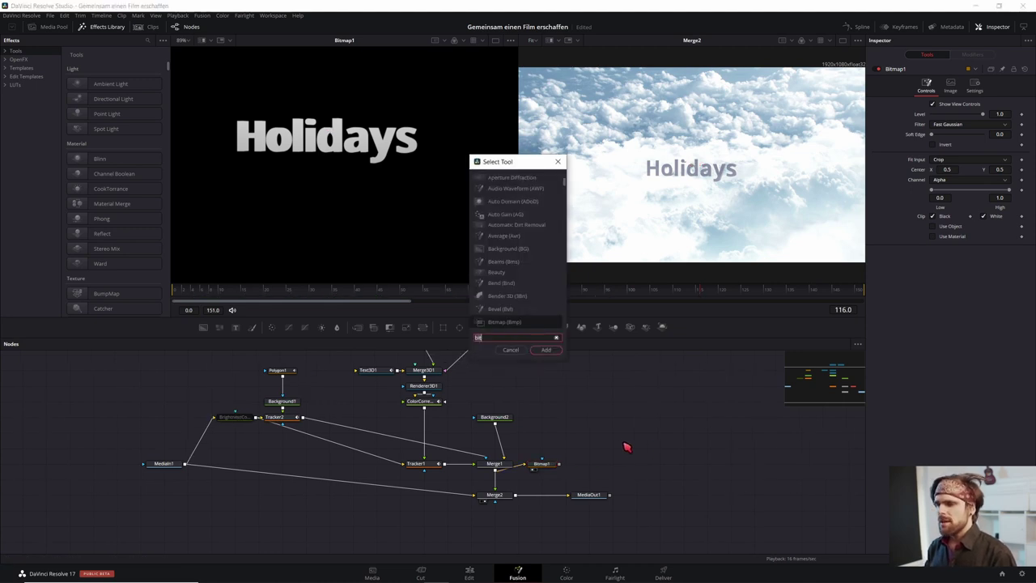
pyautogui.press('BackSpace')
pyautogui.press('BackSpace')
pyautogui.press('BackSpace')
pyautogui.write('med')
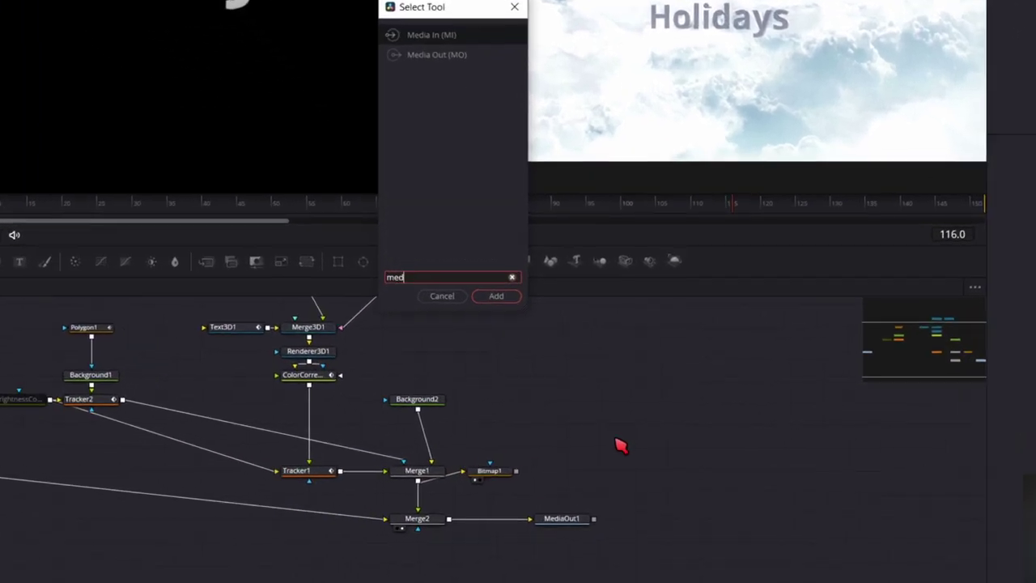
pyautogui.press('Down')
pyautogui.press('Return')
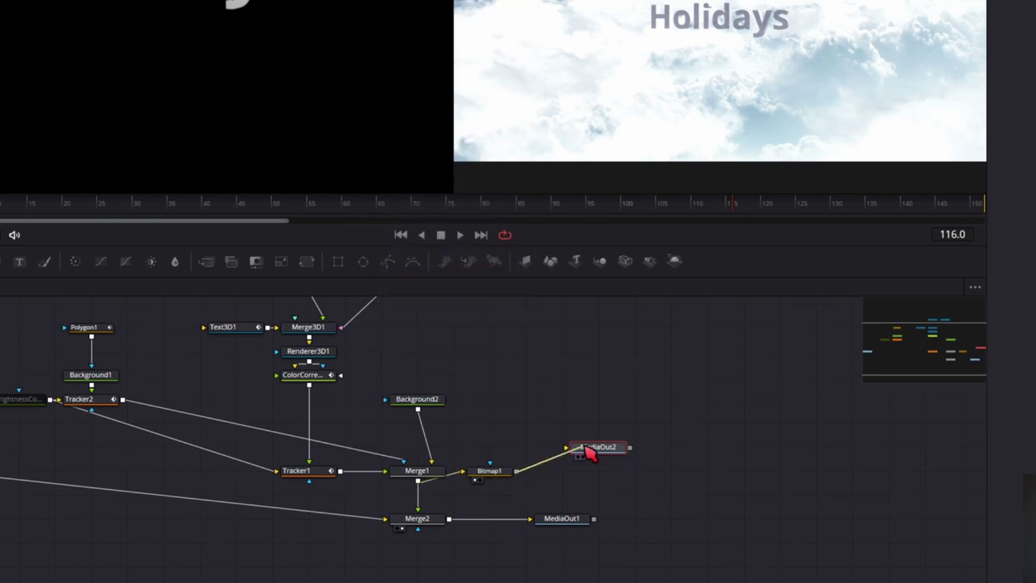
pyautogui.moveTo(589, 453); pyautogui.dragTo(578, 469)
pyautogui.press('F2')
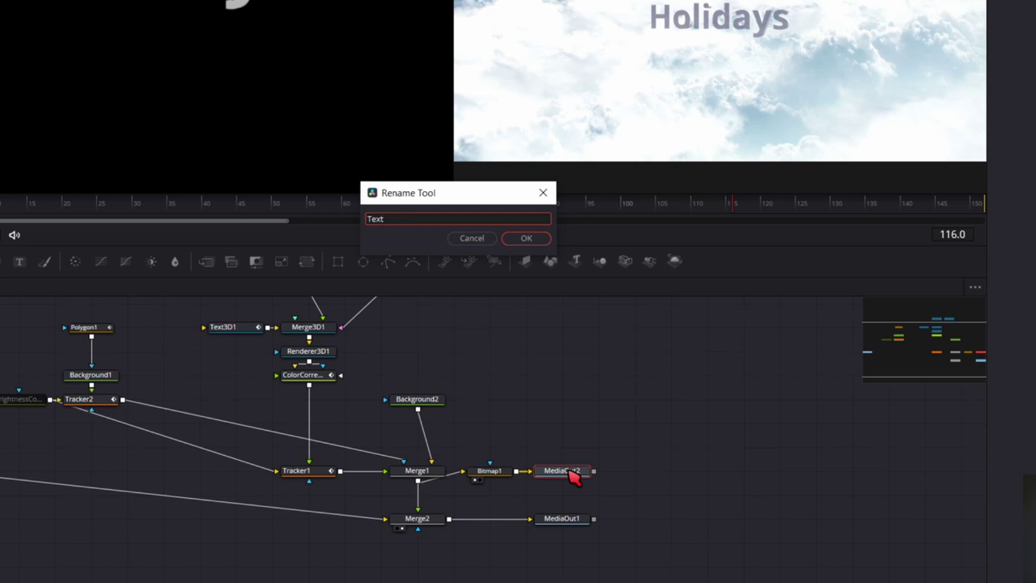
pyautogui.press('Return')
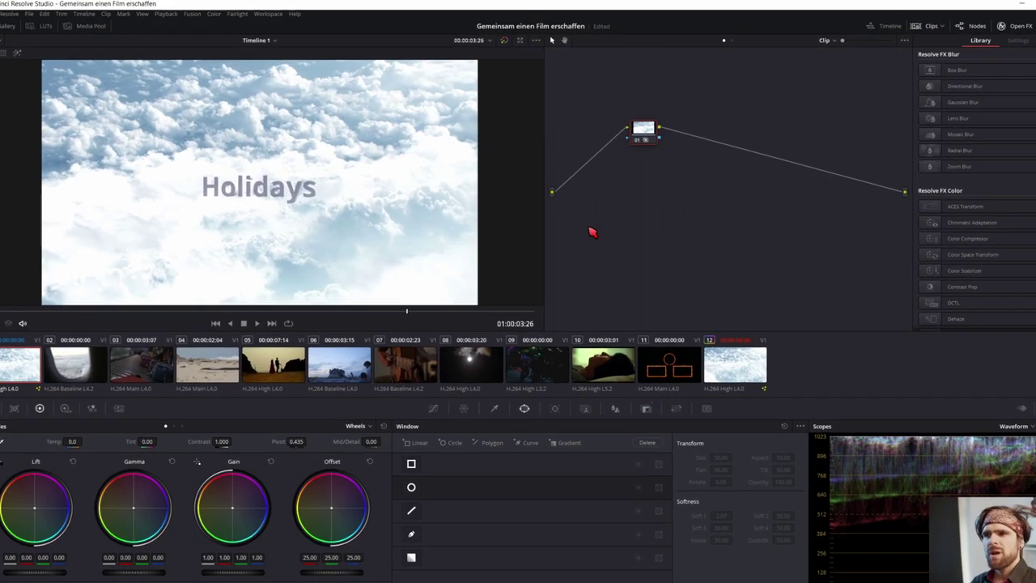
# Step: Add the text mask as a source and connect it to the clip node's key input
pyautogui.rightClick(574, 217)
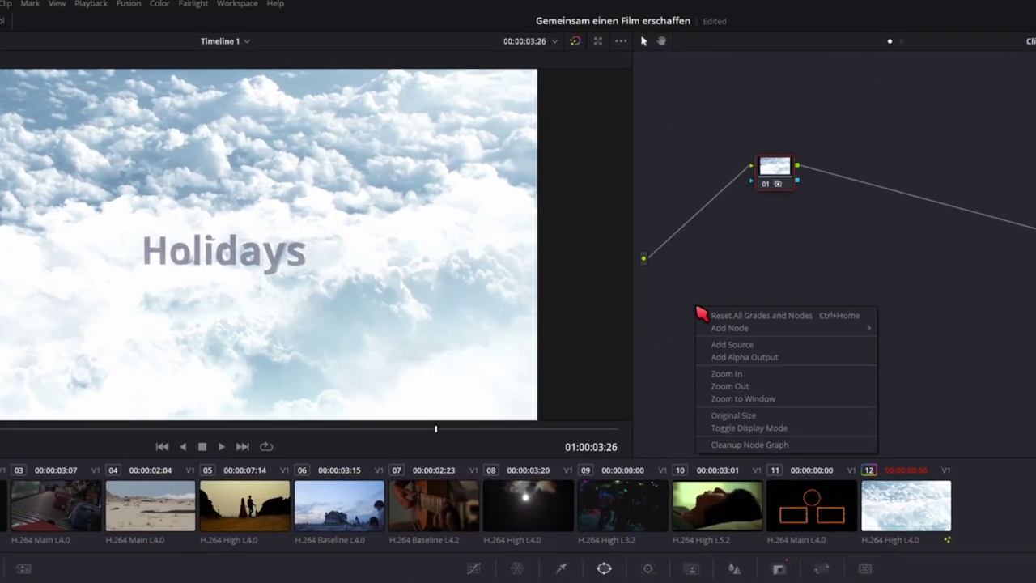
pyautogui.click(730, 348)
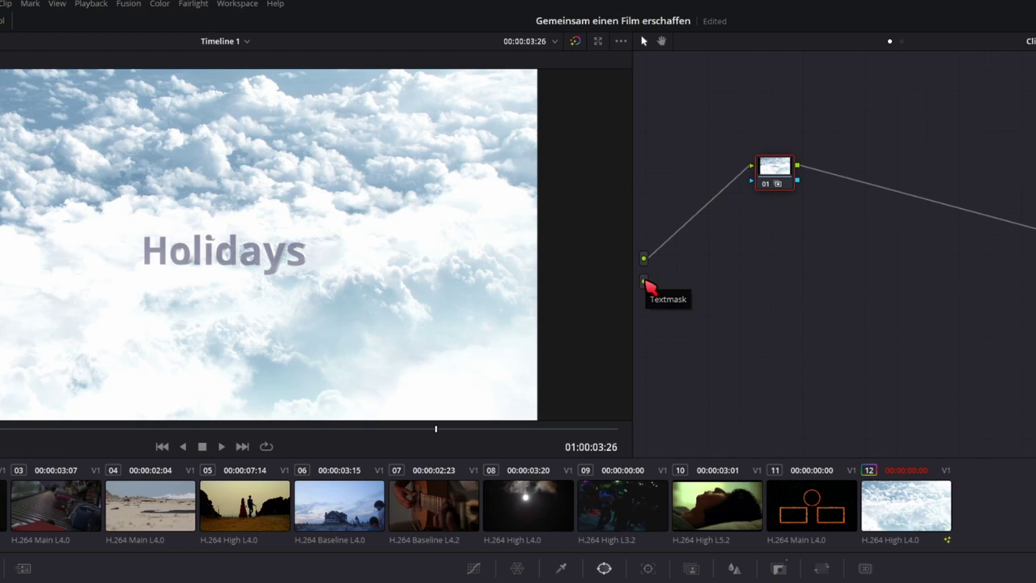
pyautogui.moveTo(775, 263); pyautogui.dragTo(753, 179)
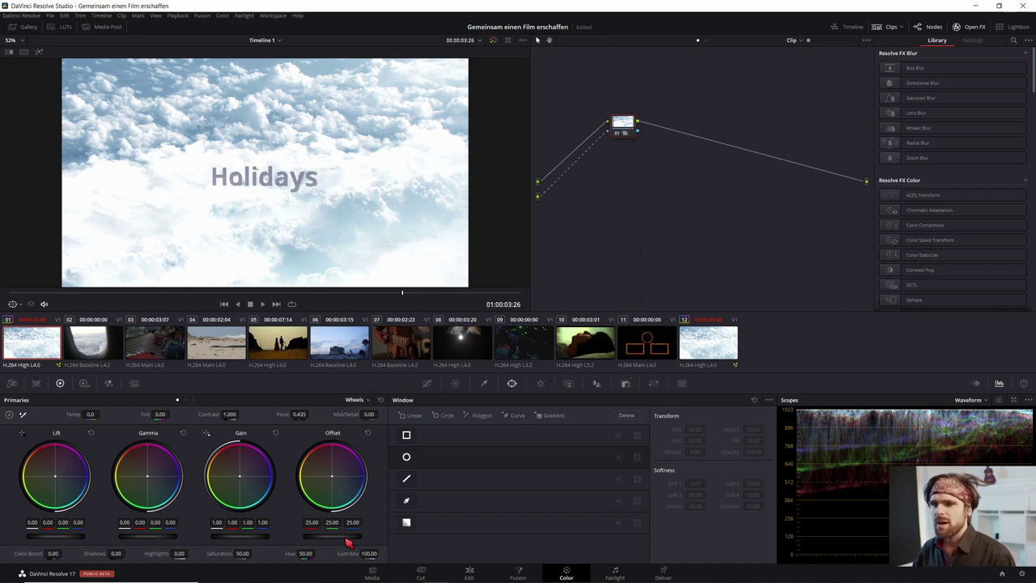
# Step: Test the key by darkening the title with the Offset wheel, then reset the node grade
pyautogui.moveTo(331, 536); pyautogui.dragTo(287, 536)
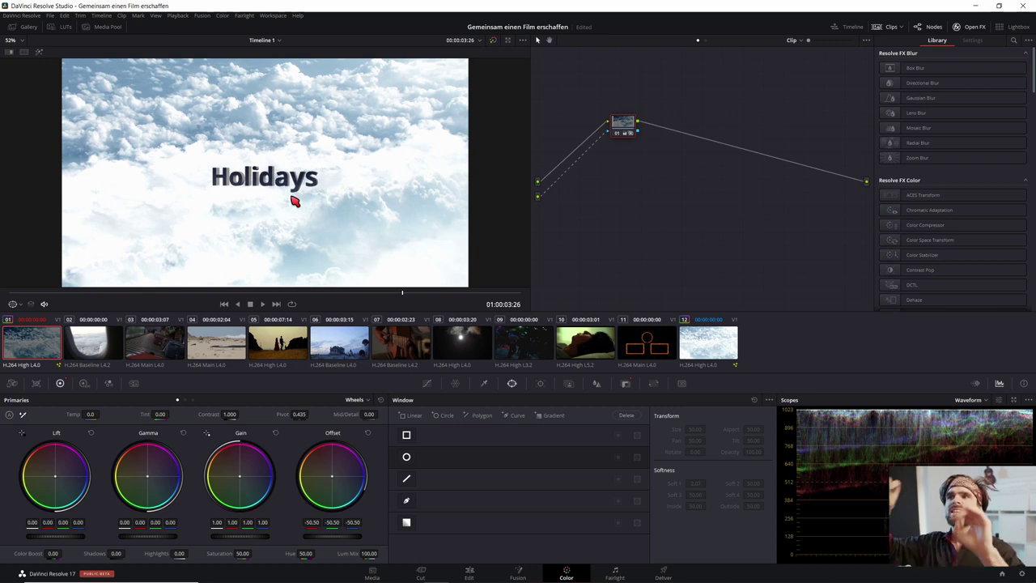
pyautogui.rightClick(624, 131)
pyautogui.click(655, 153)
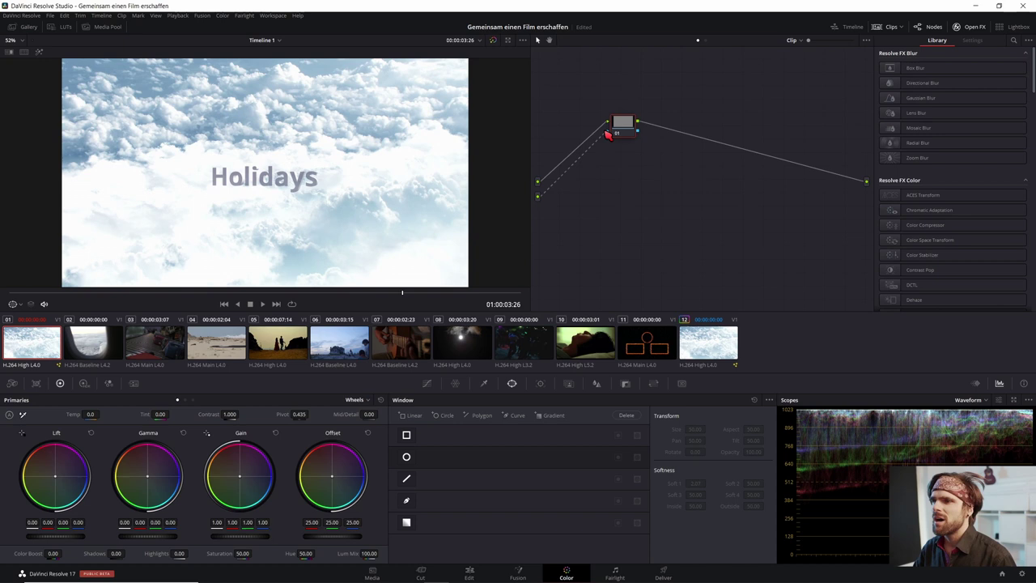